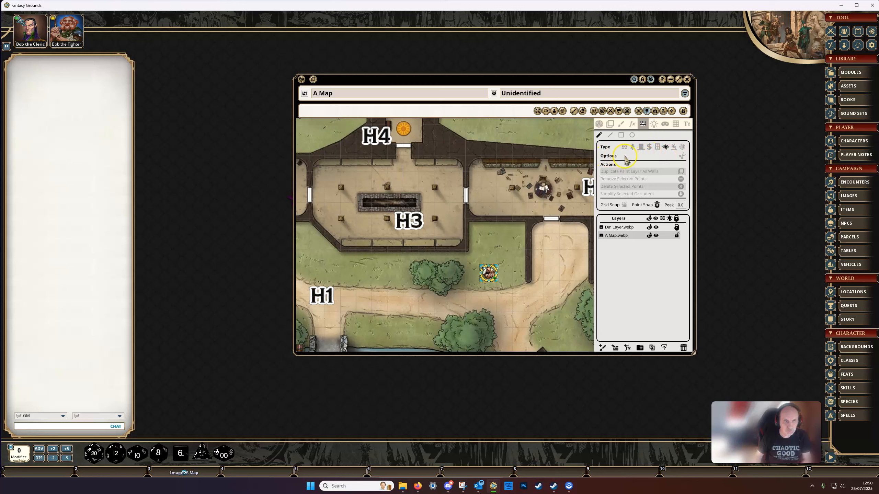
Draw a three-segment wall occluder on the A Map layer along the walls enclosing the grassy alcove southeast of H3.
{"action": "left_click", "coordinate": [683, 163]}
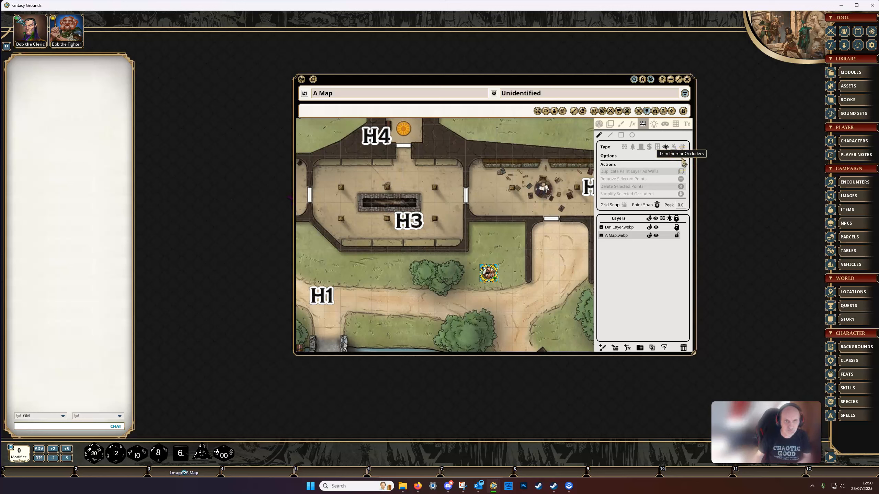
{"action": "left_click", "coordinate": [624, 148]}
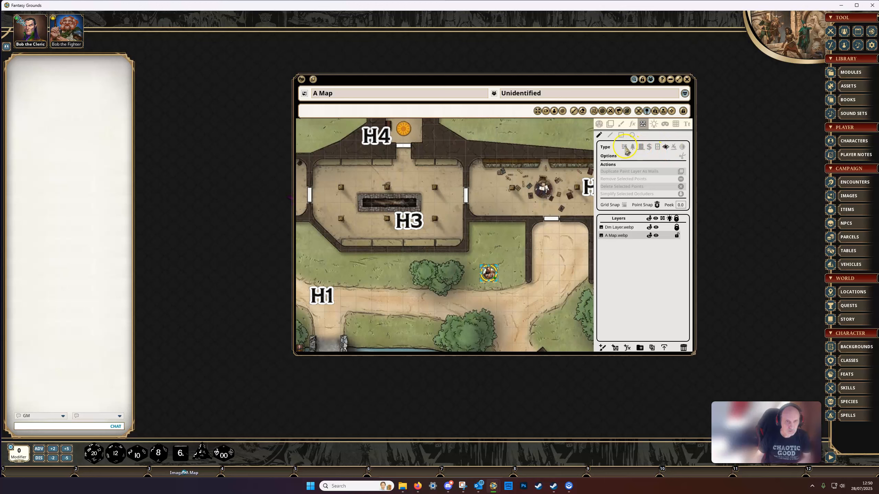
{"action": "scroll", "coordinate": [518, 226], "scroll_direction": "up", "scroll_amount": 3}
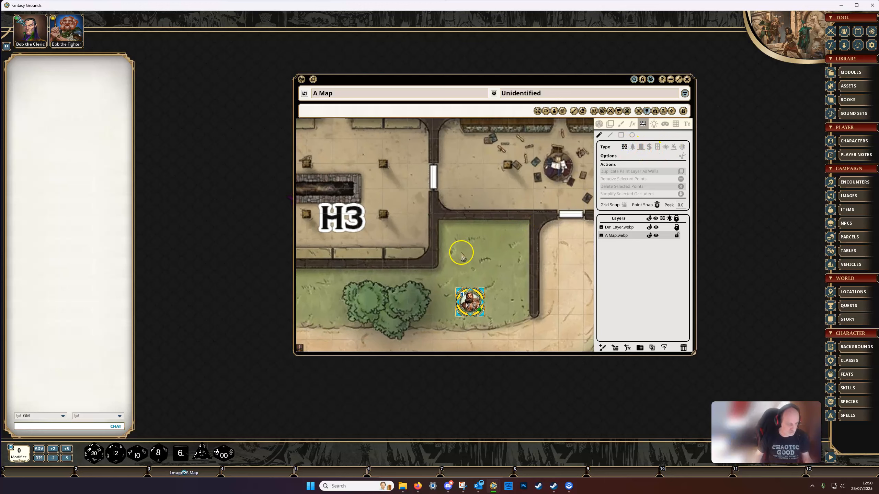
{"action": "key", "text": "shift"}
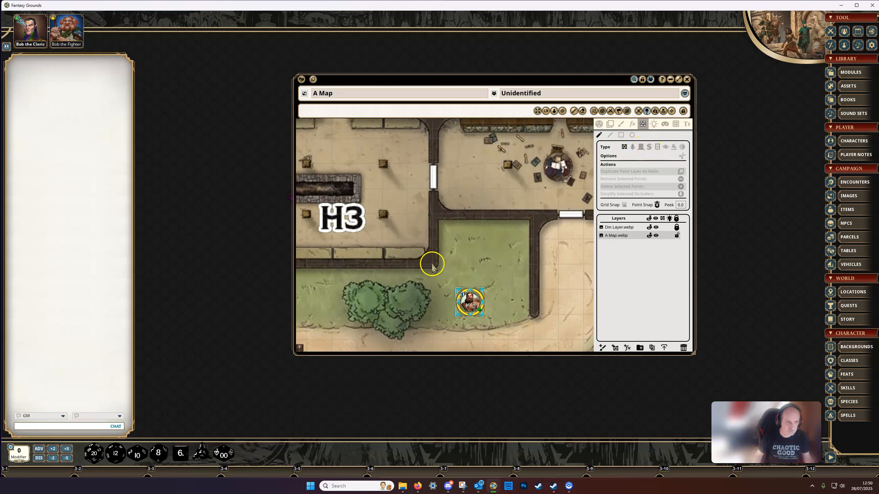
{"action": "left_click", "coordinate": [608, 236]}
{"action": "left_click", "coordinate": [609, 136]}
{"action": "key", "text": "shift"}
{"action": "left_click", "coordinate": [433, 264]}
{"action": "left_click", "coordinate": [432, 213]}
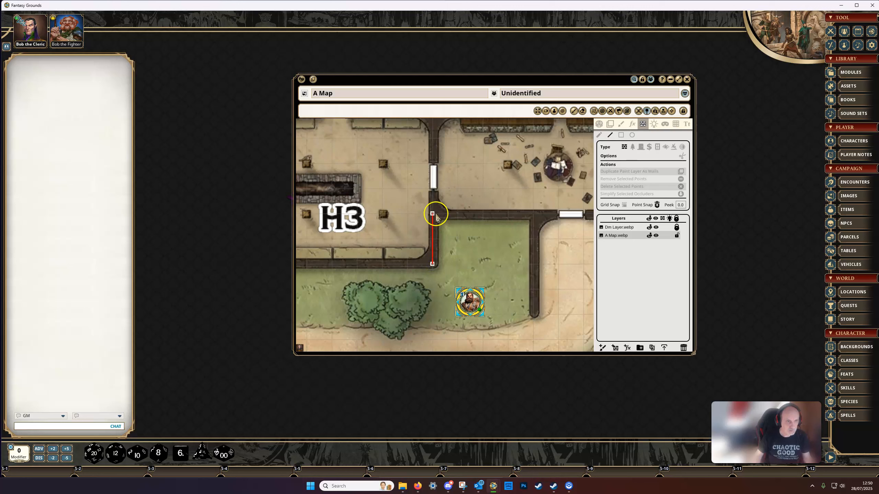
{"action": "left_click", "coordinate": [535, 220]}
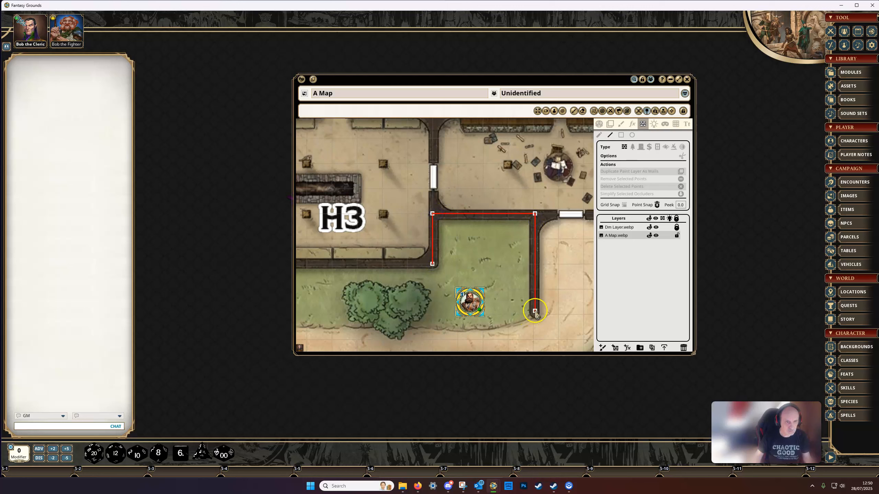
{"action": "left_click", "coordinate": [535, 312], "text": "shift"}
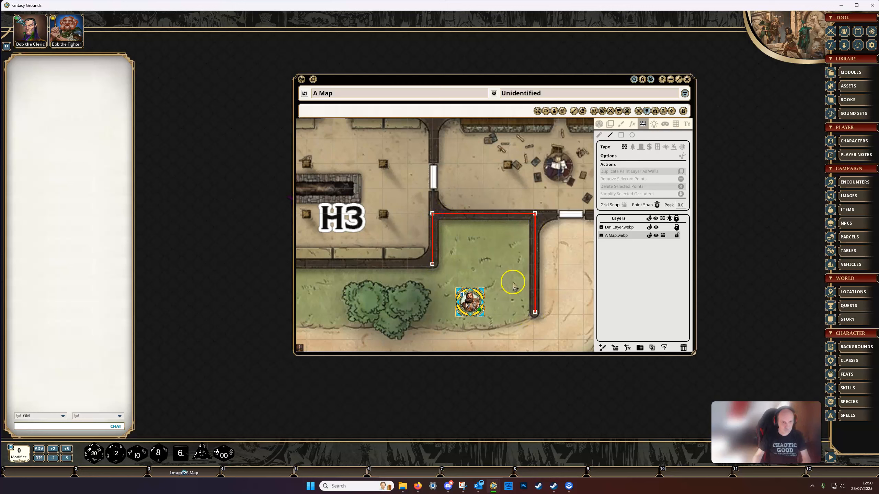
Cut a gap in the alcove's upper wall occluder with a wall rectangle that trims interior occluders, and delete the rectangle's leftover points.
{"action": "left_click", "coordinate": [666, 147]}
{"action": "scroll", "coordinate": [498, 258], "scroll_direction": "up", "scroll_amount": 2}
{"action": "left_click_drag", "start_coordinate": [497, 258], "coordinate": [519, 237]}
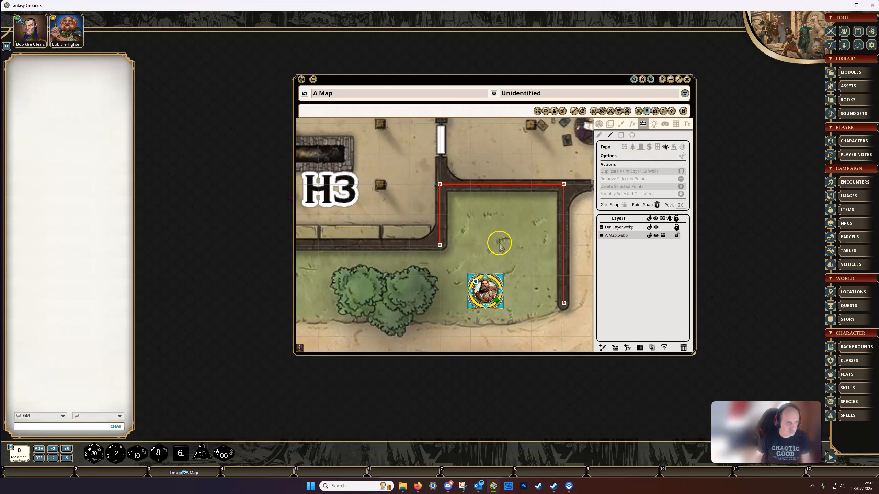
{"action": "scroll", "coordinate": [499, 226], "scroll_direction": "up", "scroll_amount": 1}
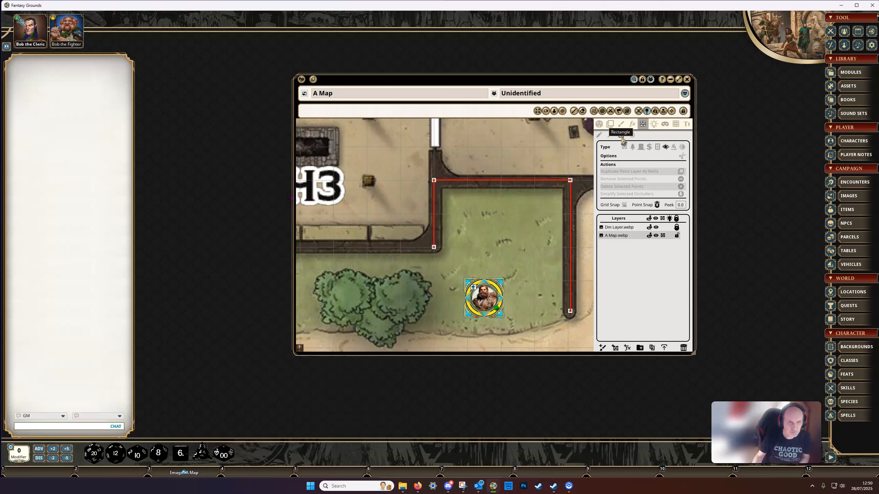
{"action": "left_click", "coordinate": [625, 147]}
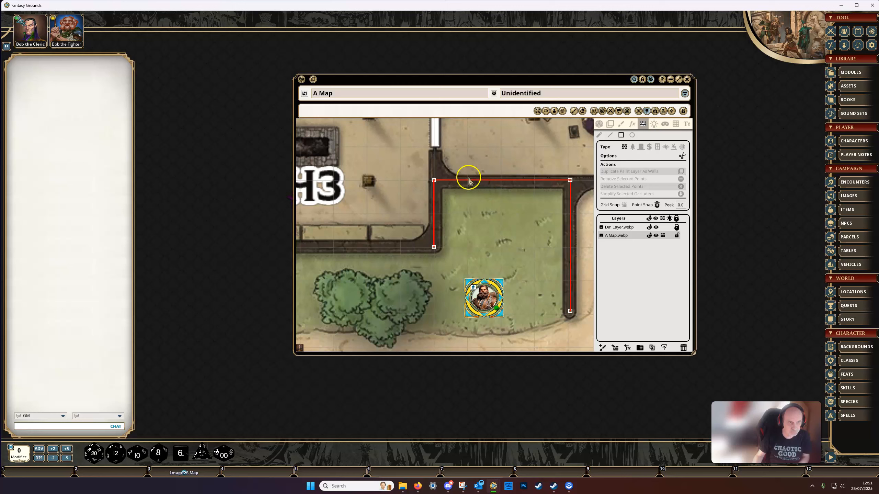
{"action": "left_click_drag", "start_coordinate": [487, 186], "coordinate": [502, 189]}
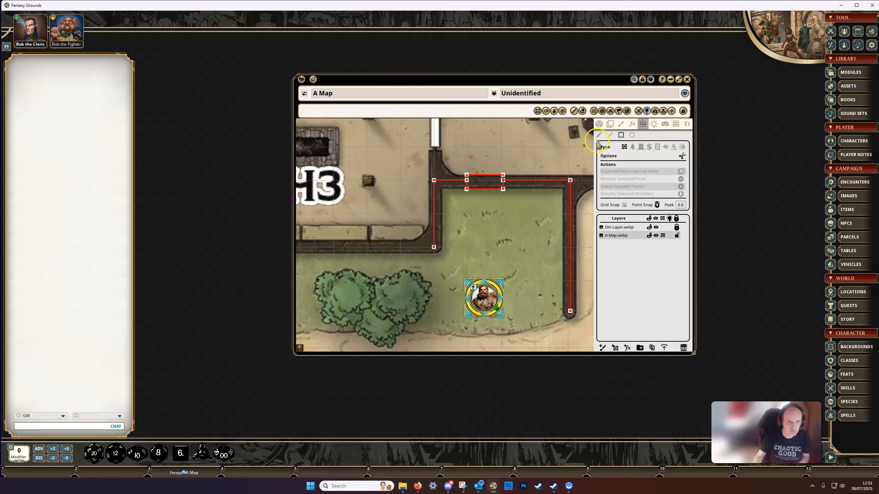
{"action": "left_click", "coordinate": [503, 189]}
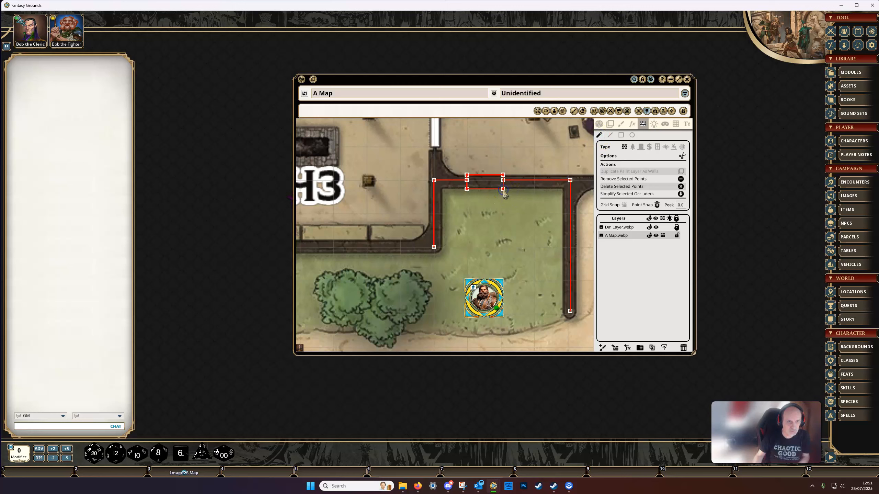
{"action": "key", "text": "Delete"}
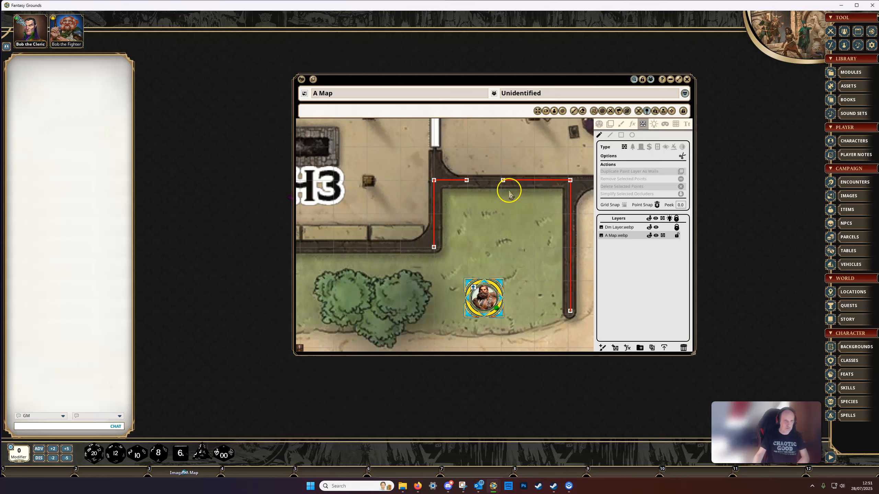
Bridge the gap in the alcove's upper wall with an illusory wall line snapped to both open ends.
{"action": "scroll", "coordinate": [510, 193], "scroll_direction": "up", "scroll_amount": 2}
{"action": "left_click_drag", "start_coordinate": [508, 203], "coordinate": [522, 212]}
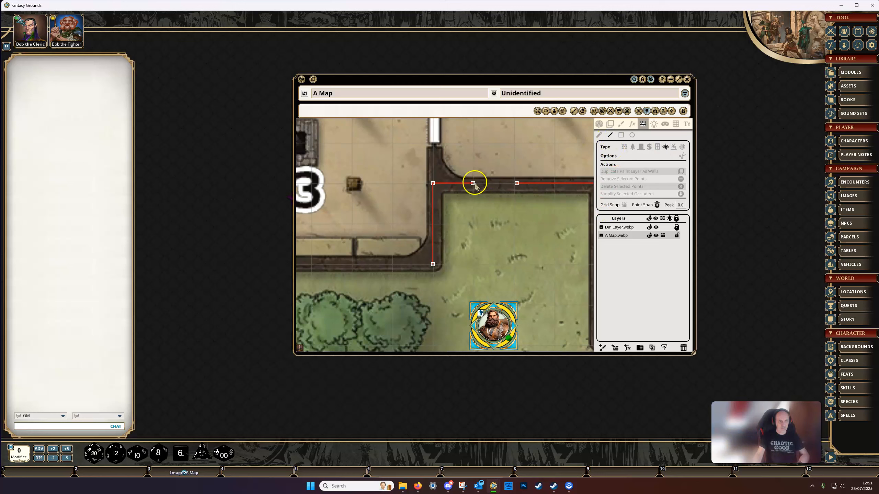
{"action": "left_click_drag", "start_coordinate": [479, 184], "coordinate": [518, 184]}
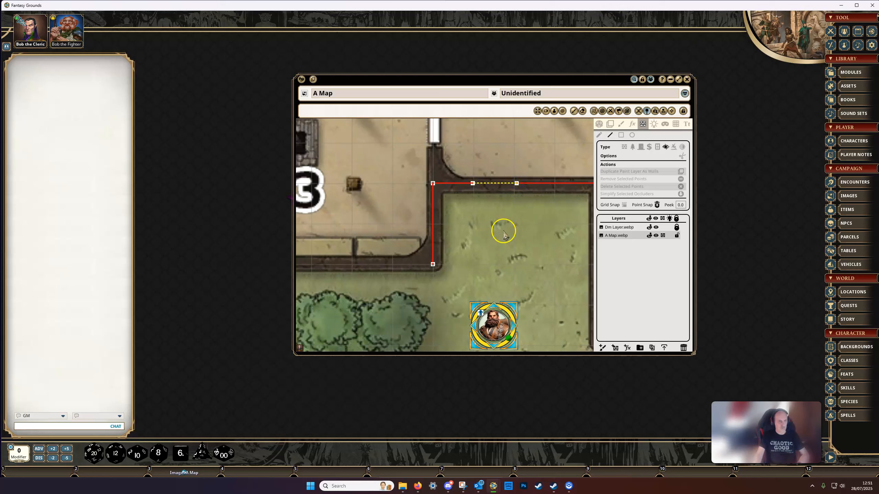
Enable line-of-sight and player vision preview on the map, and move the fighter token one square diagonally up and right.
{"action": "left_click", "coordinate": [599, 126]}
{"action": "left_click", "coordinate": [682, 183]}
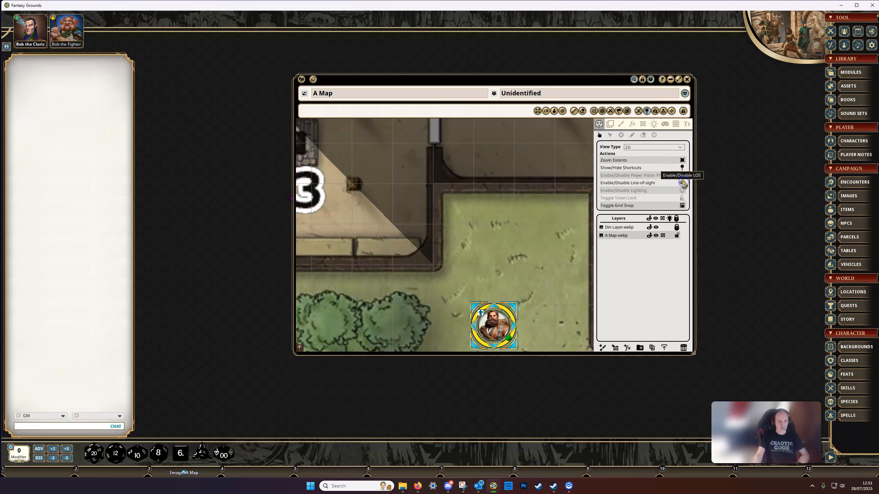
{"action": "left_click", "coordinate": [682, 176]}
{"action": "left_click_drag", "start_coordinate": [515, 220], "coordinate": [474, 191]}
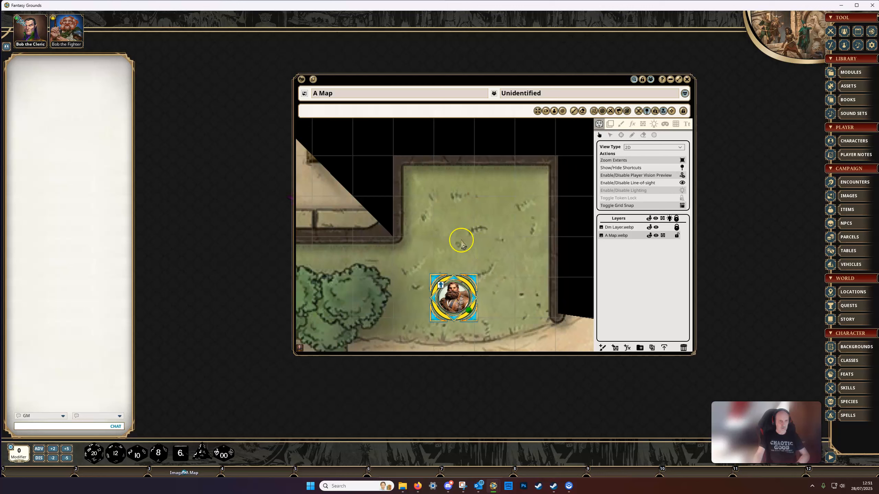
{"action": "left_click_drag", "start_coordinate": [450, 292], "coordinate": [485, 262]}
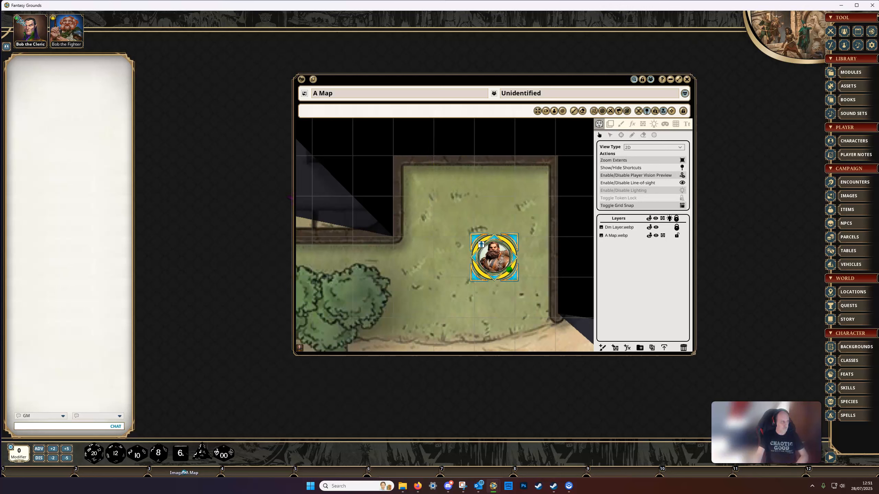
Switch to the player's game window and examine what the fighter token sees from inside the alcove.
{"action": "left_click_drag", "start_coordinate": [0, 41], "coordinate": [544, 19]}
{"action": "scroll", "coordinate": [540, 271], "scroll_direction": "down", "scroll_amount": 4}
{"action": "left_click_drag", "start_coordinate": [540, 272], "coordinate": [255, 256]}
{"action": "scroll", "coordinate": [457, 282], "scroll_direction": "up", "scroll_amount": 4}
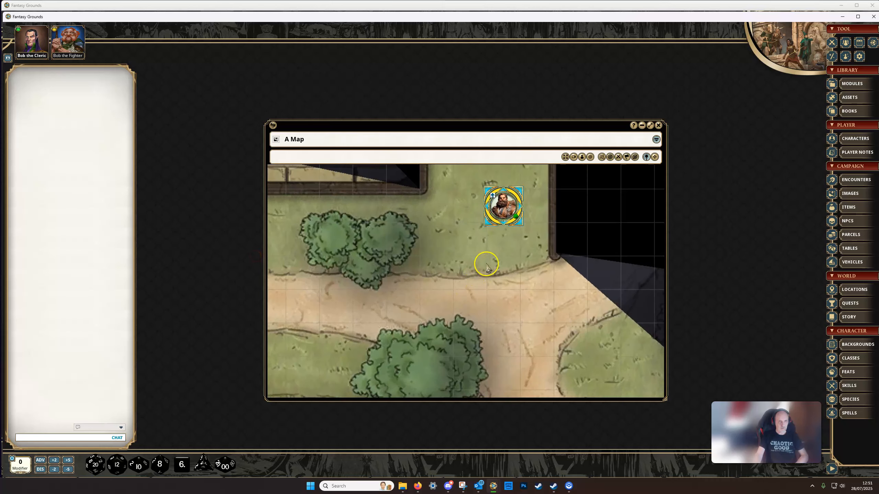
{"action": "left_click", "coordinate": [494, 277]}
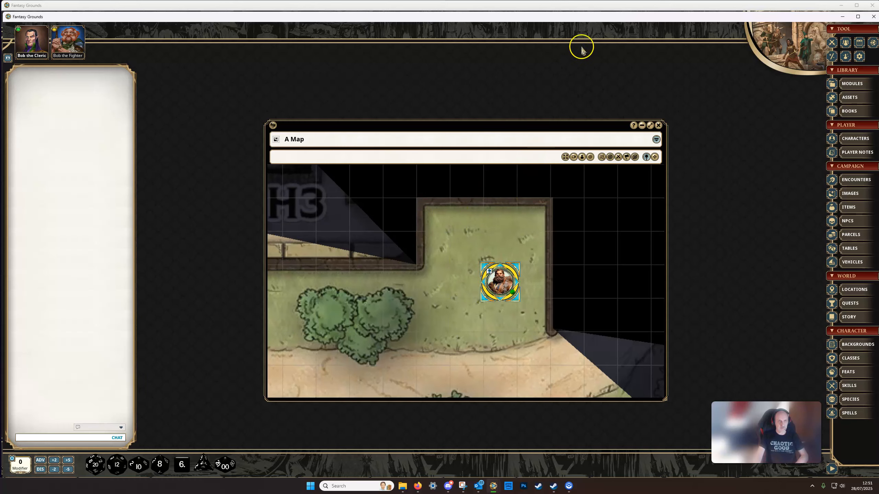
{"action": "left_click_drag", "start_coordinate": [586, 20], "coordinate": [0, 44]}
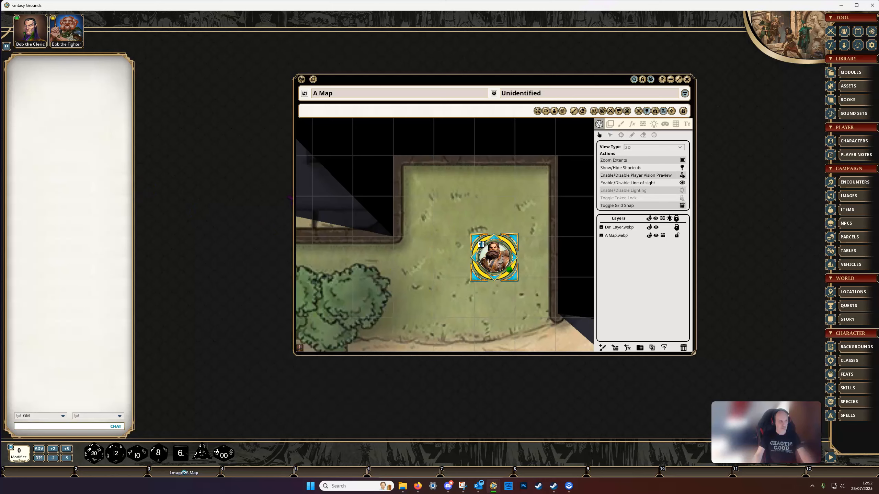
{"action": "mouse_move", "coordinate": [0, 32]}
{"action": "left_mouse_down"}
{"action": "mouse_move", "coordinate": [567, 24]}
{"action": "mouse_move", "coordinate": [606, 14]}
{"action": "left_mouse_up"}
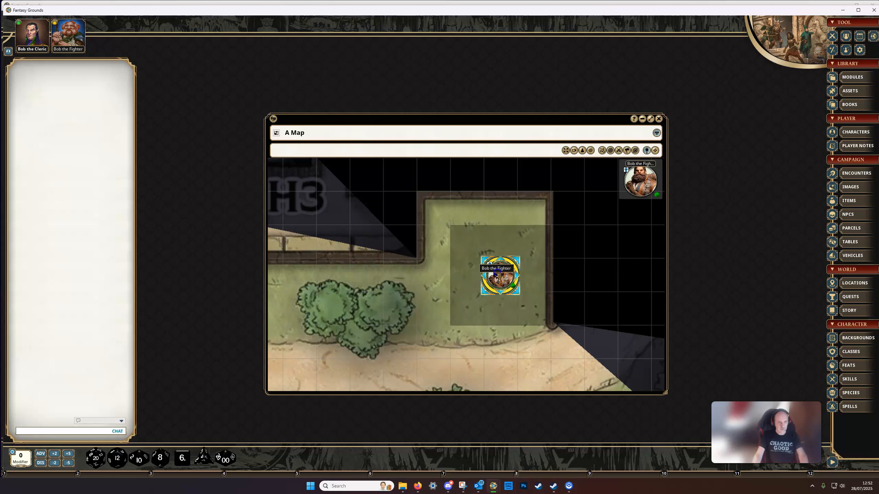
Move the fighter token one square up and left, and two more squares up through the illusory wall.
{"action": "key", "text": "Up"}
{"action": "key", "text": "Left"}
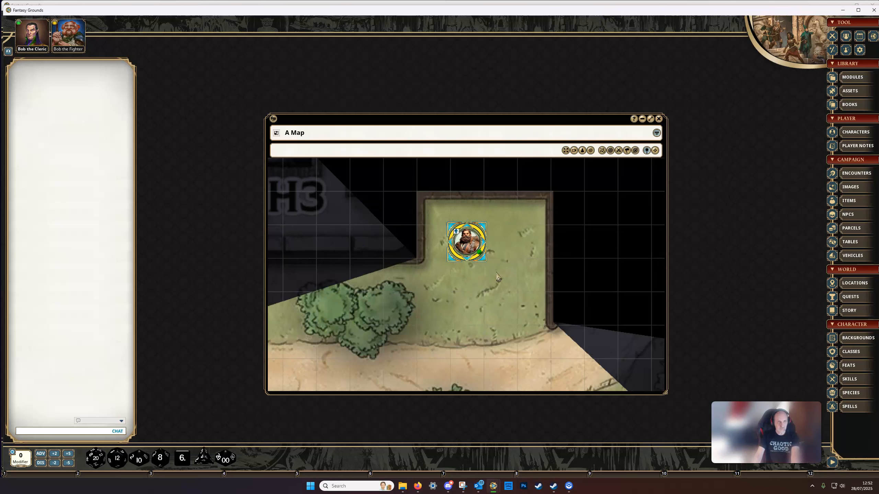
{"action": "key", "text": "Up"}
{"action": "key", "text": "Up"}
{"action": "left_click_drag", "start_coordinate": [491, 250], "coordinate": [494, 325]}
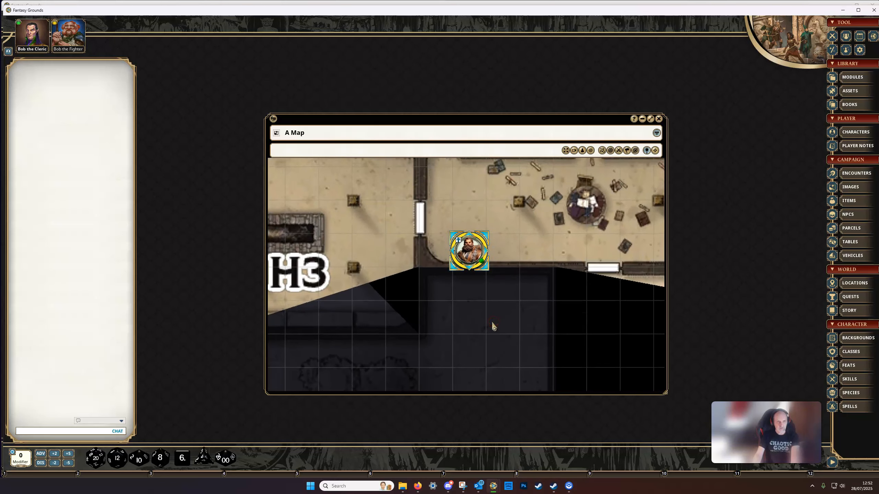
Walk the fighter token back and forth through the illusory wall, end two squares below it, and return to the GM window.
{"action": "key", "text": "Down"}
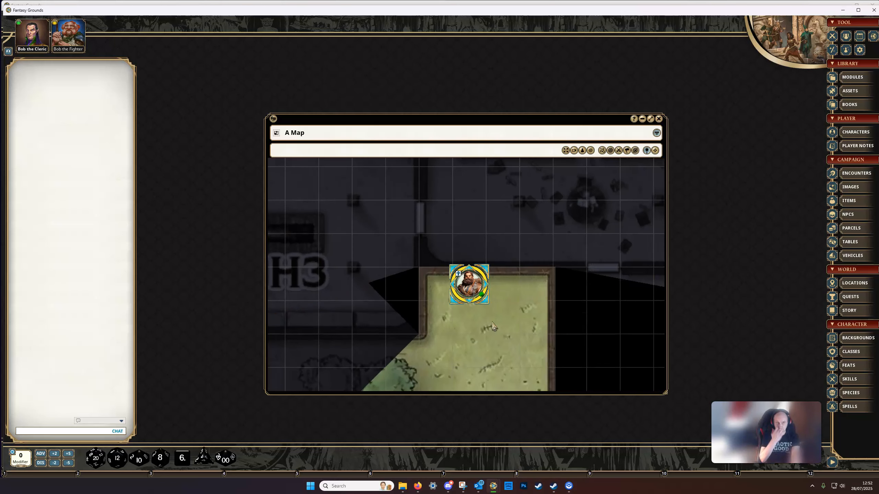
{"action": "key", "text": "Up"}
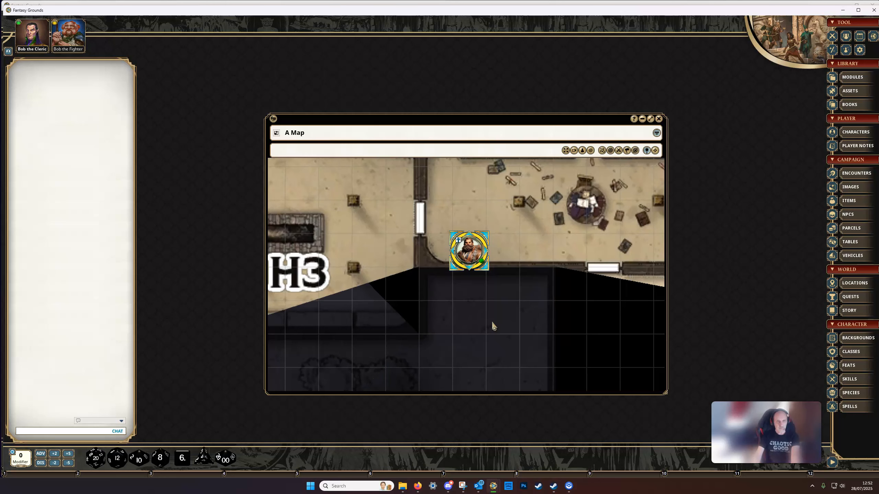
{"action": "key", "text": "Up"}
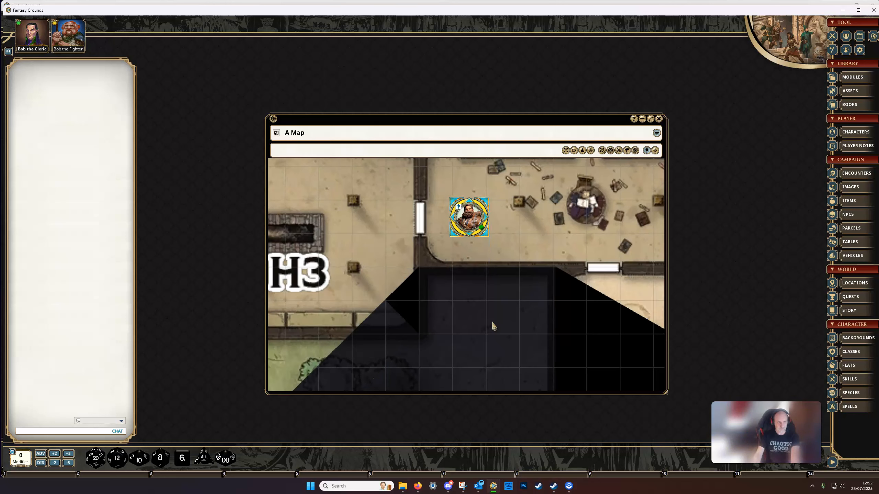
{"action": "key", "text": "Down"}
{"action": "key", "text": "Down"}
{"action": "key", "text": "Down"}
{"action": "left_click", "coordinate": [505, 329]}
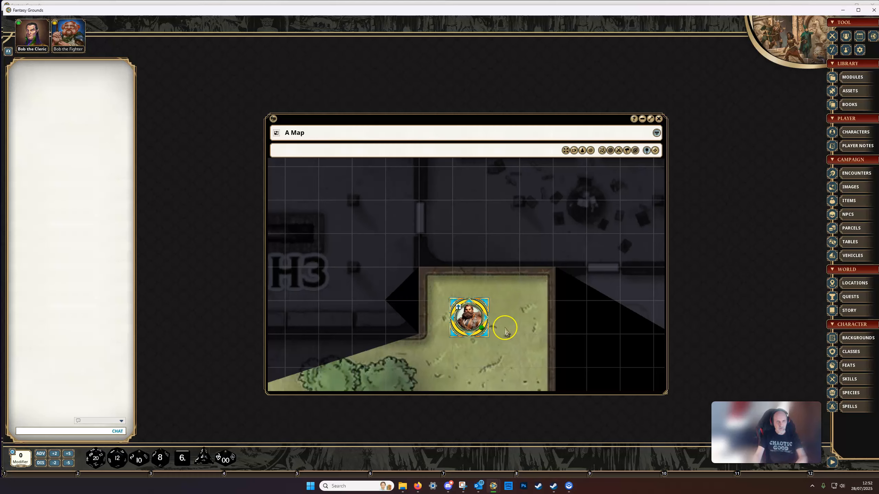
{"action": "left_click_drag", "start_coordinate": [504, 329], "coordinate": [490, 284]}
{"action": "left_click_drag", "start_coordinate": [522, 11], "coordinate": [0, 26]}
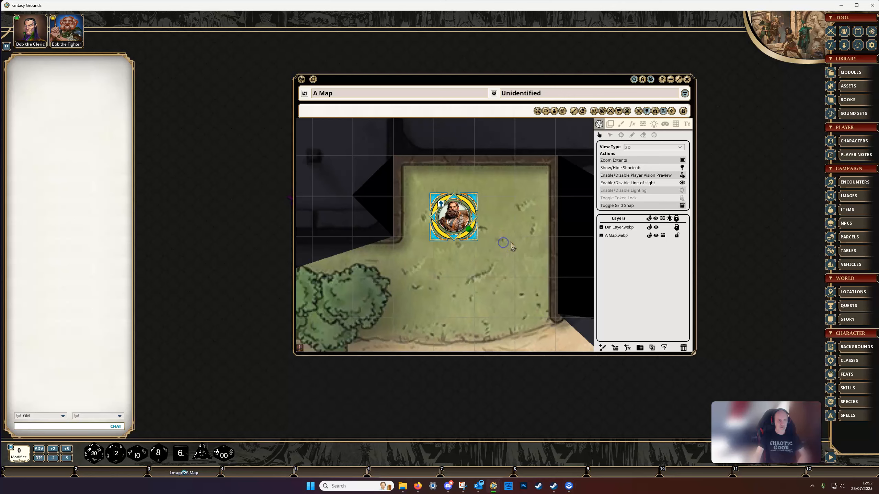
Disable the player vision preview and line-of-sight, with the area around H2 in view.
{"action": "scroll", "coordinate": [515, 245], "scroll_direction": "down", "scroll_amount": 5}
{"action": "left_click_drag", "start_coordinate": [515, 245], "coordinate": [691, 154]}
{"action": "left_click_drag", "start_coordinate": [520, 254], "coordinate": [618, 366]}
{"action": "scroll", "coordinate": [497, 262], "scroll_direction": "up", "scroll_amount": 3}
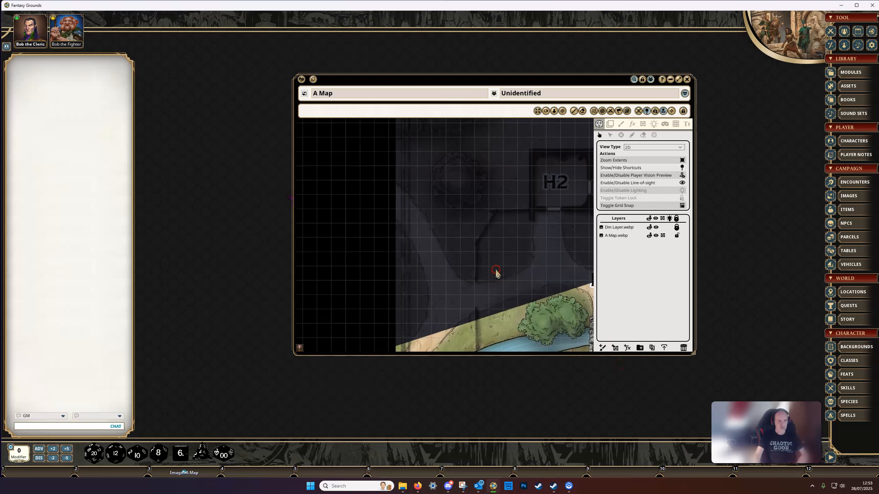
{"action": "left_click", "coordinate": [682, 176]}
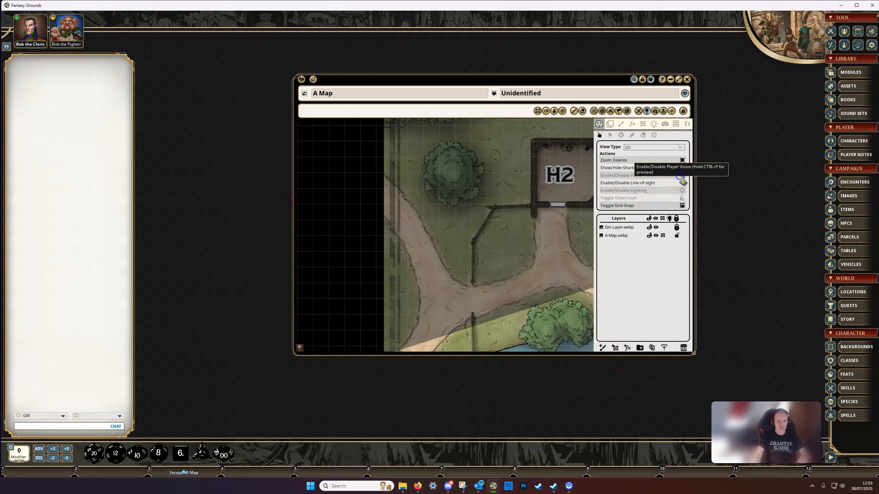
{"action": "left_click", "coordinate": [682, 181]}
{"action": "left_click_drag", "start_coordinate": [500, 261], "coordinate": [507, 236]}
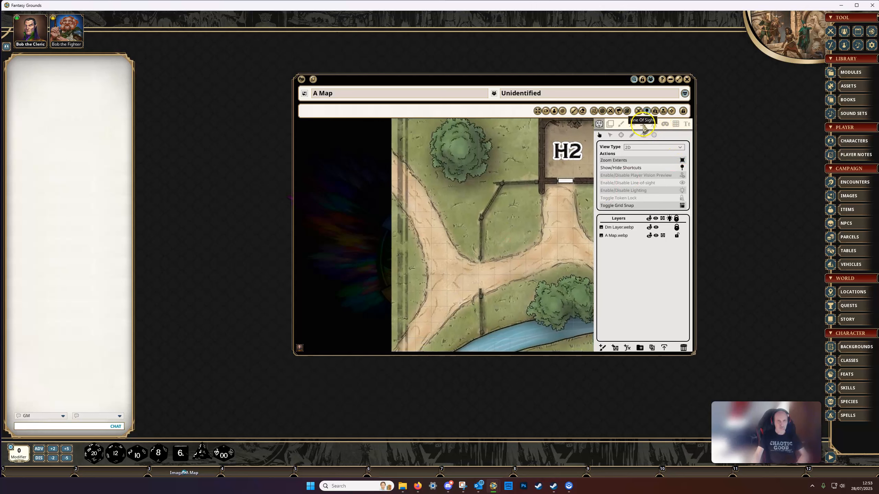
Set the line-of-sight occluder type to Pit and toggle Blocks Movement, leaving that option off.
{"action": "left_click", "coordinate": [643, 124]}
{"action": "left_click", "coordinate": [673, 148]}
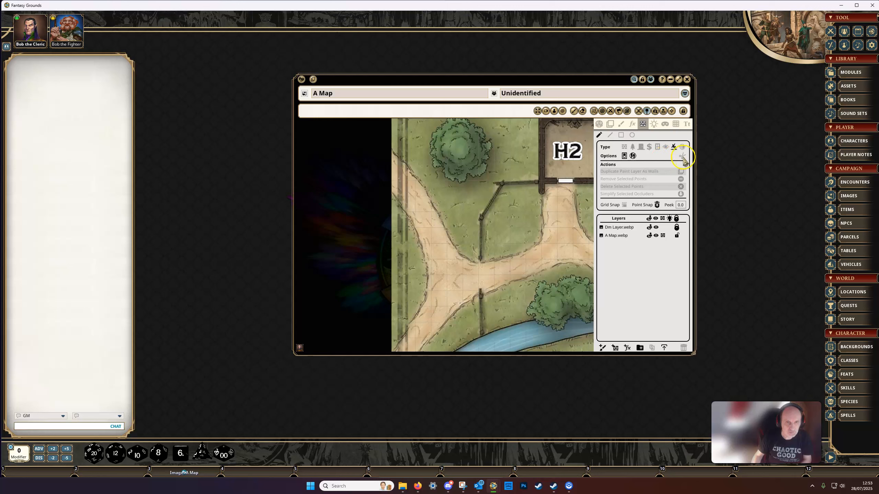
{"action": "left_click", "coordinate": [633, 158]}
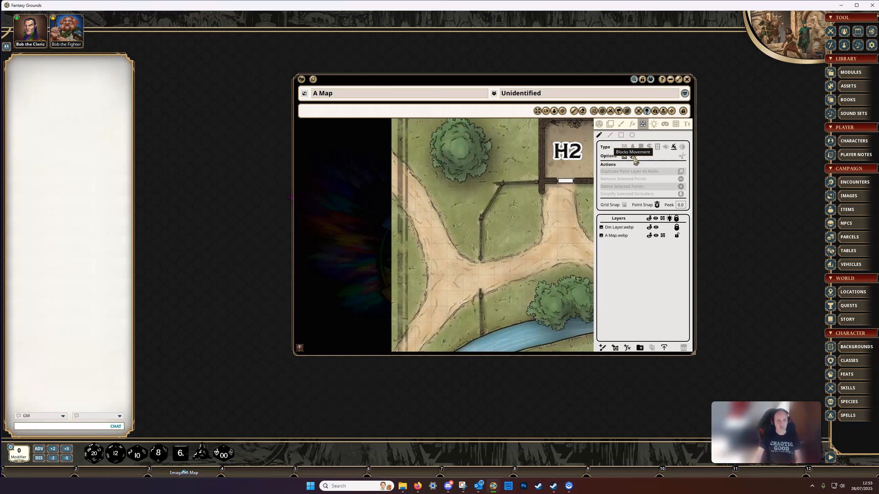
{"action": "left_click", "coordinate": [634, 158]}
{"action": "left_click", "coordinate": [631, 159]}
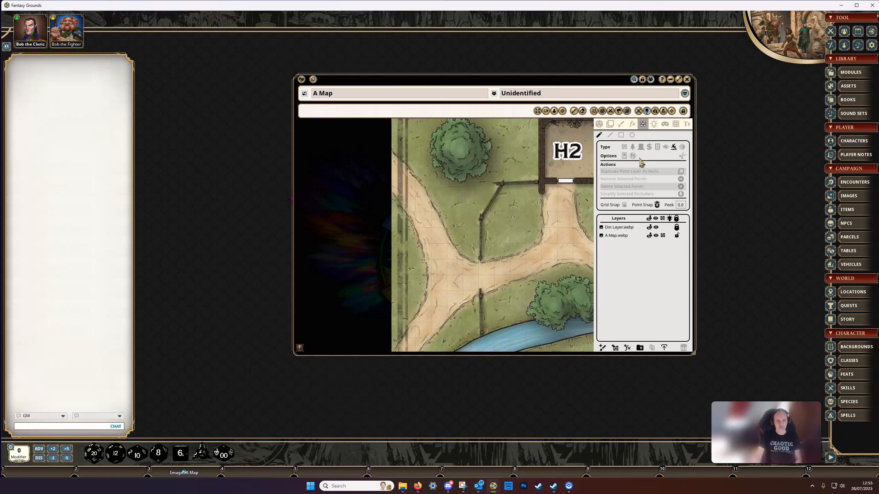
Draw a rectangular pit occluder on the A Map.webp layer, covering the path fork southwest of H2.
{"action": "left_click", "coordinate": [621, 136]}
{"action": "left_click", "coordinate": [474, 257]}
{"action": "left_click_drag", "start_coordinate": [487, 245], "coordinate": [517, 207]}
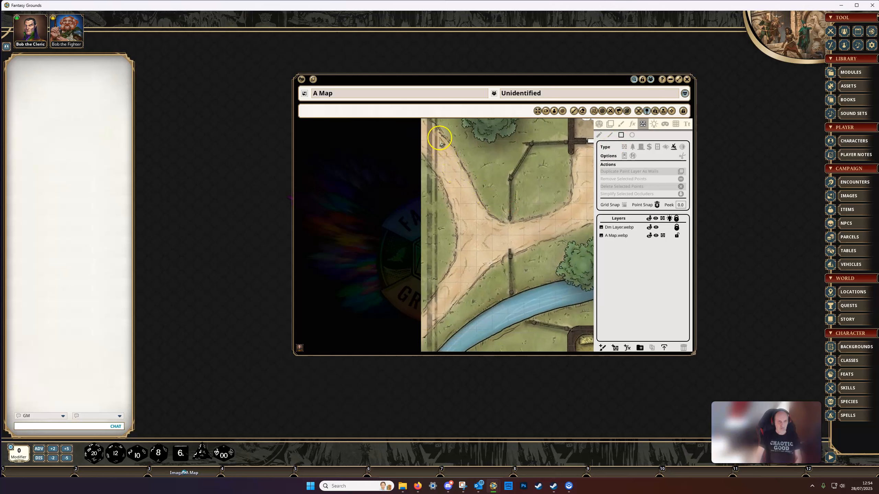
{"action": "left_click", "coordinate": [611, 236]}
{"action": "left_click_drag", "start_coordinate": [434, 149], "coordinate": [504, 271]}
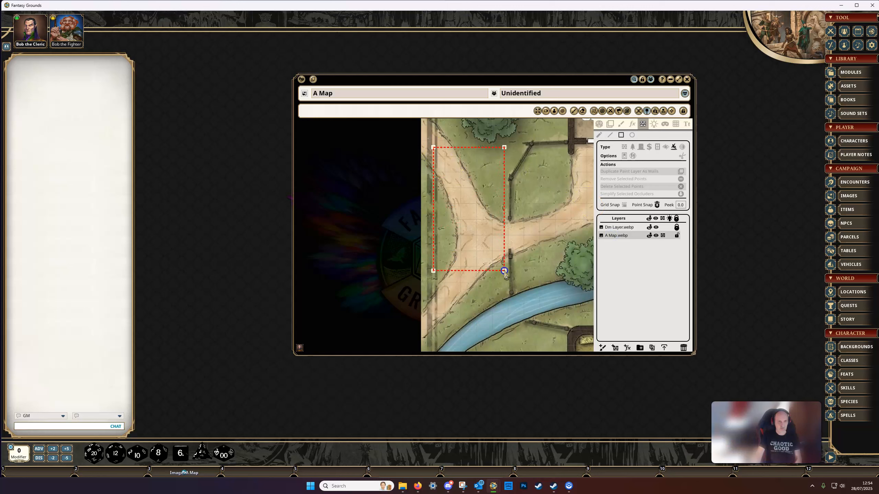
Move the fighter token onto the path at the upper edge of the pit rectangle.
{"action": "scroll", "coordinate": [519, 238], "scroll_direction": "down", "scroll_amount": 3}
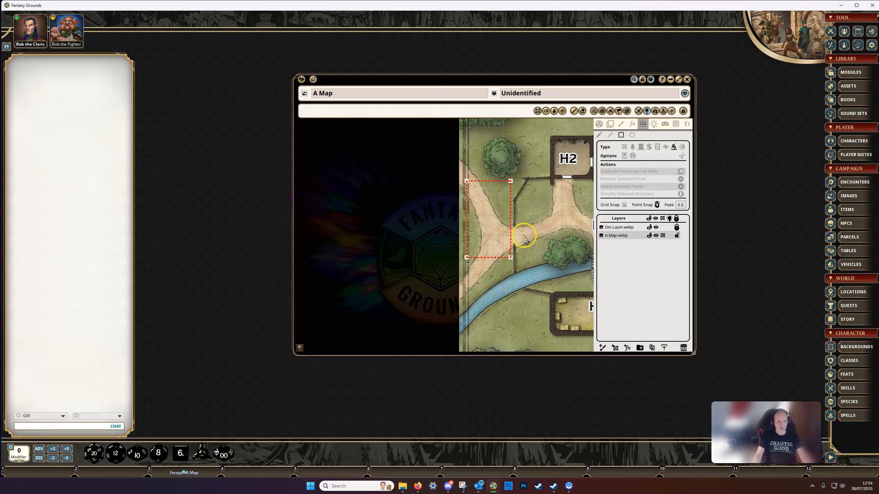
{"action": "scroll", "coordinate": [515, 242], "scroll_direction": "down", "scroll_amount": 2}
{"action": "left_click", "coordinate": [599, 124]}
{"action": "left_click_drag", "start_coordinate": [558, 193], "coordinate": [422, 213]}
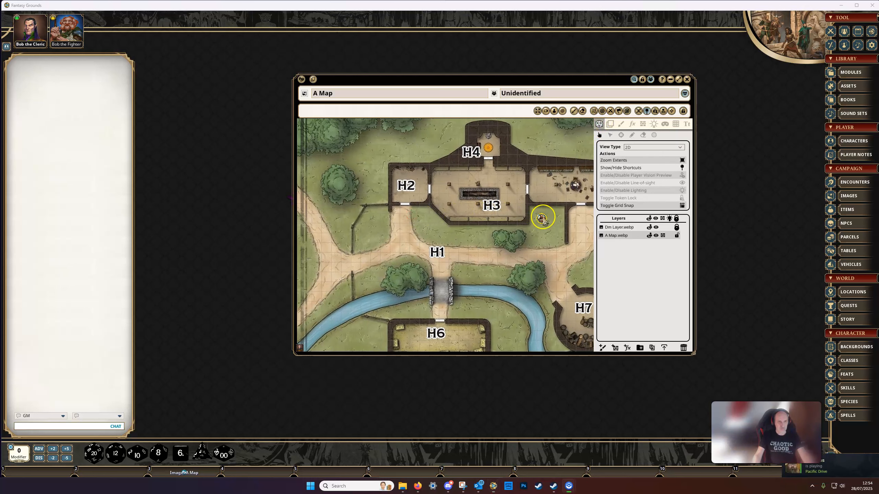
{"action": "left_click_drag", "start_coordinate": [541, 218], "coordinate": [567, 227]}
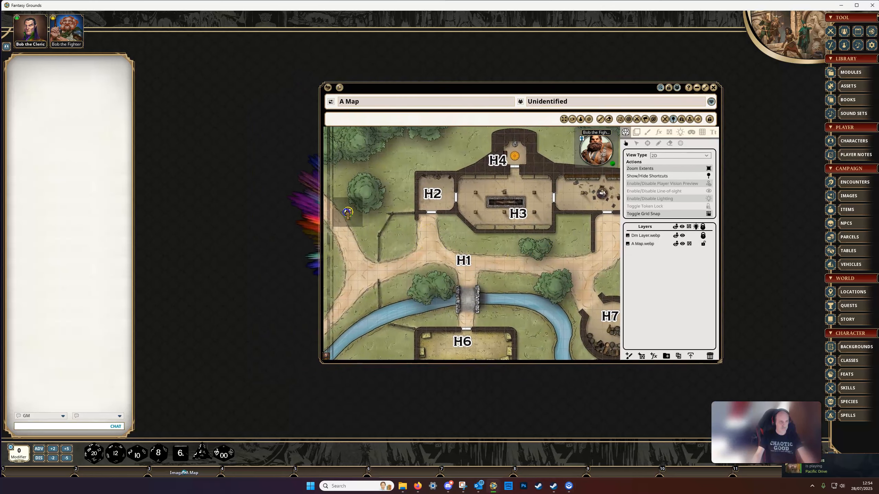
{"action": "left_click_drag", "start_coordinate": [366, 239], "coordinate": [417, 204]}
{"action": "scroll", "coordinate": [439, 208], "scroll_direction": "up", "scroll_amount": 4}
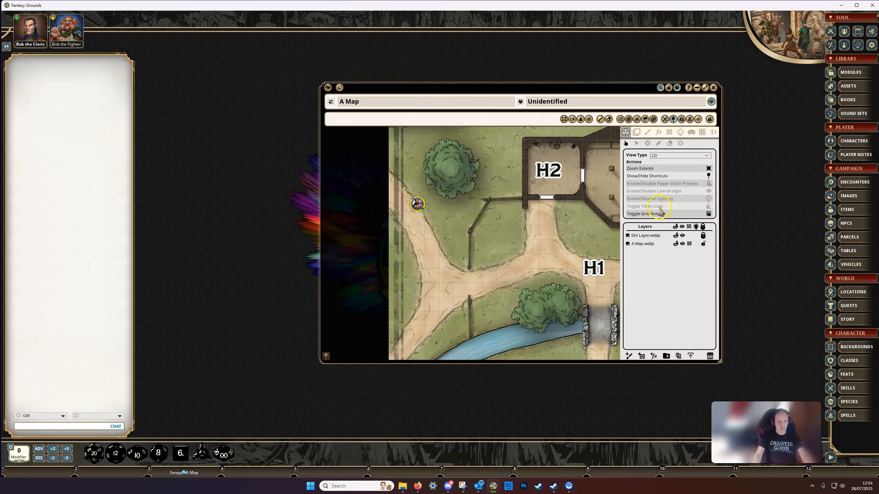
Enable line-of-sight and the player vision preview, and move the fighter token one square up out of the pit.
{"action": "left_click", "coordinate": [707, 191]}
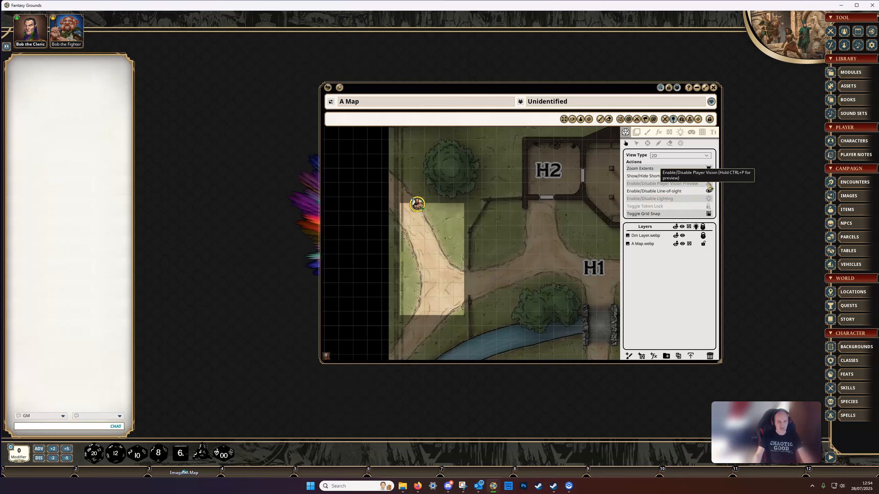
{"action": "left_click", "coordinate": [708, 184]}
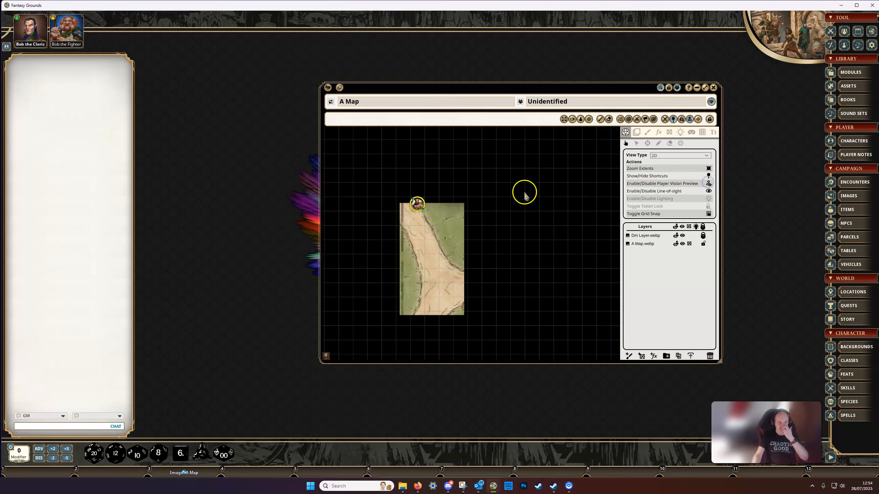
{"action": "left_click_drag", "start_coordinate": [419, 208], "coordinate": [428, 195]}
{"action": "left_click", "coordinate": [427, 208]}
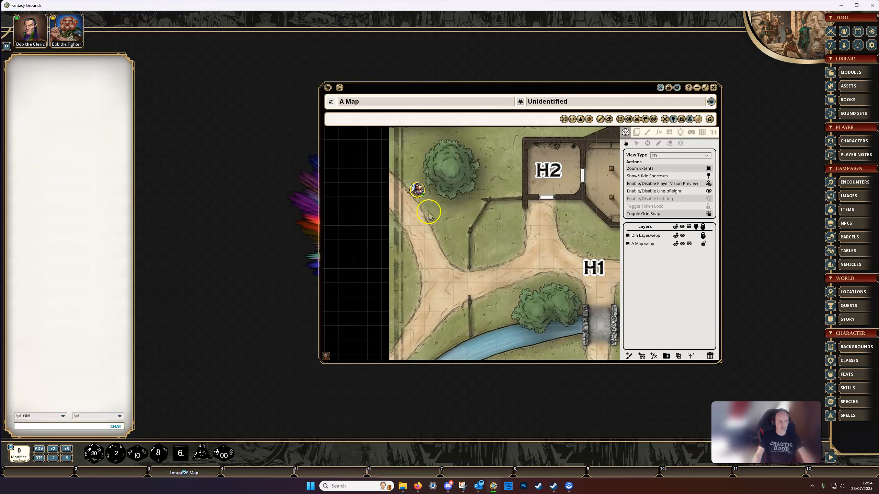
Move the fighter token one square down onto the pit's upper edge, and back out above the pit.
{"action": "scroll", "coordinate": [432, 208], "scroll_direction": "up", "scroll_amount": 2}
{"action": "left_click_drag", "start_coordinate": [435, 210], "coordinate": [463, 201]}
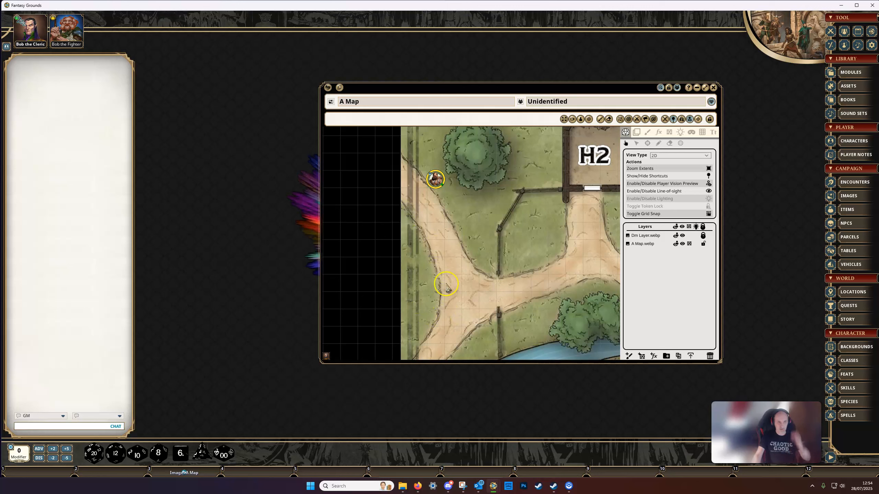
{"action": "mouse_move", "coordinate": [436, 176]}
{"action": "left_click_drag", "start_coordinate": [436, 178], "coordinate": [436, 196]}
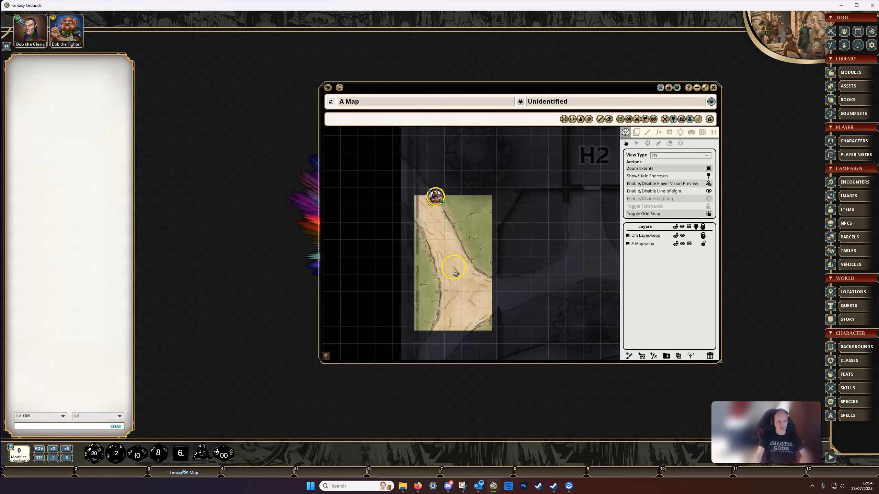
{"action": "left_click_drag", "start_coordinate": [462, 264], "coordinate": [460, 243]}
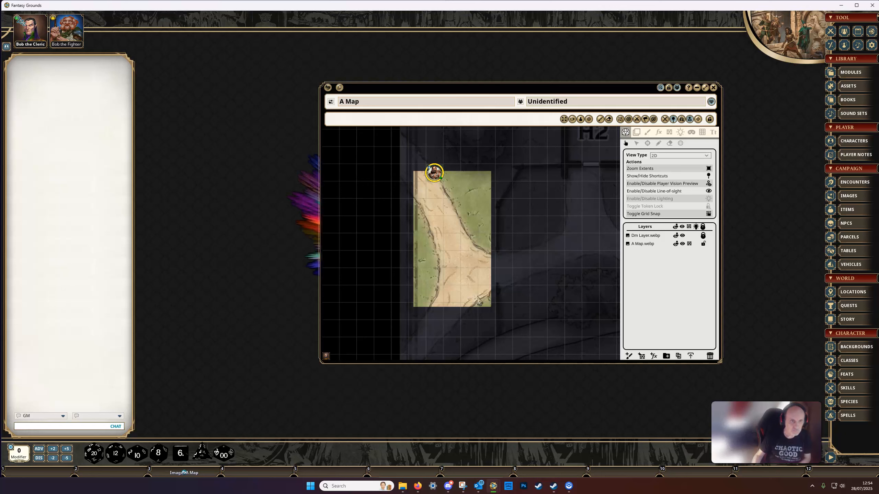
{"action": "left_click_drag", "start_coordinate": [434, 172], "coordinate": [452, 163]}
Turn on Blocks Movement for new pit occluders and delete the existing rectangular pit.
{"action": "left_click", "coordinate": [669, 132]}
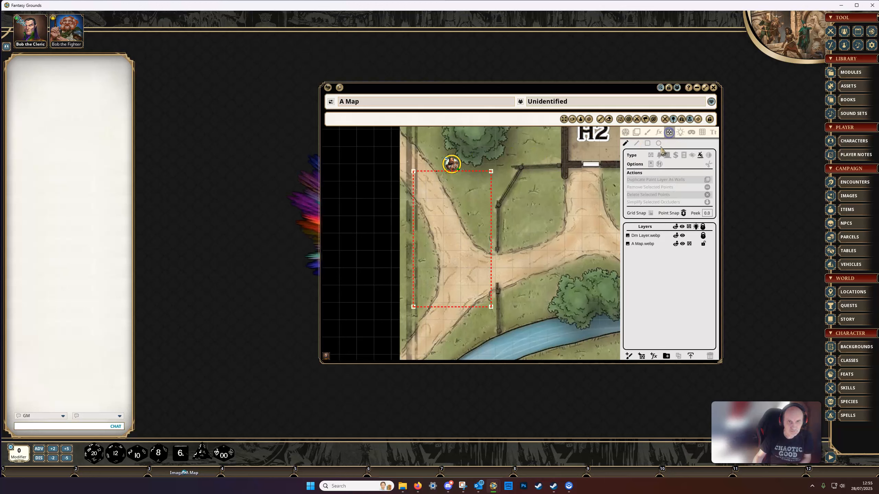
{"action": "left_click", "coordinate": [659, 165]}
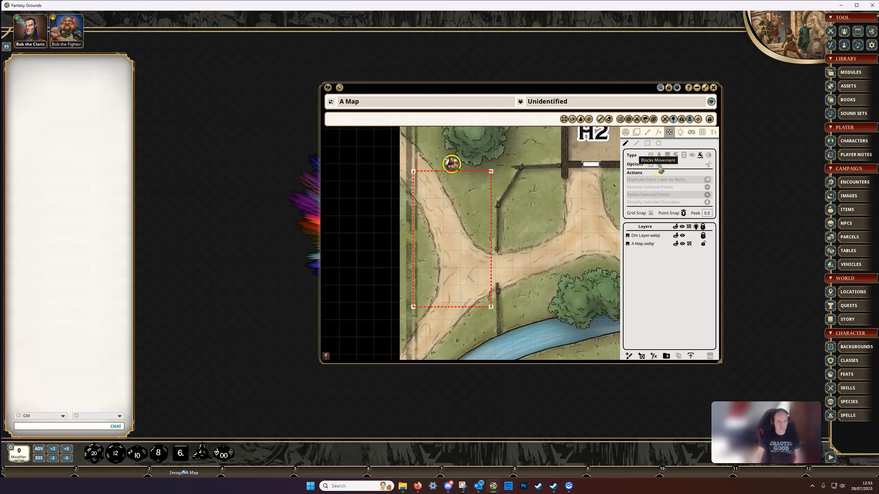
{"action": "double_click", "coordinate": [492, 172]}
{"action": "key", "text": "Delete"}
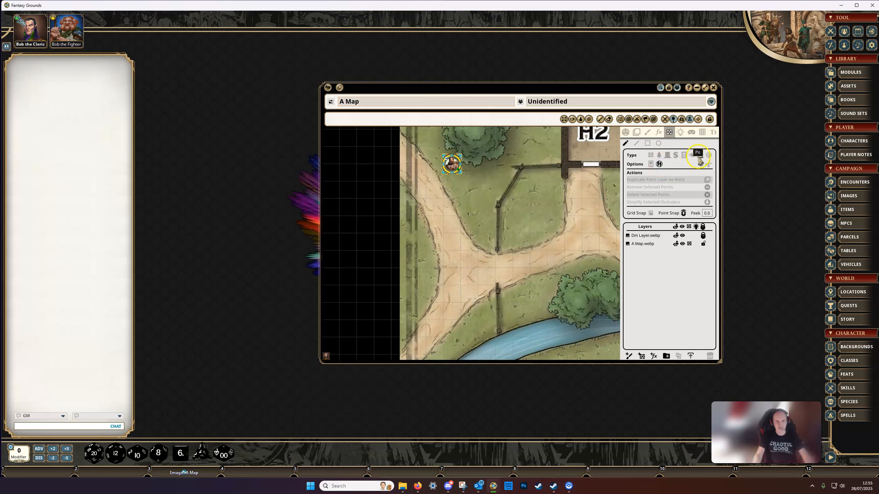
Draw a movement-blocking rectangular pit over the path fork on the A Map.webp layer.
{"action": "left_click", "coordinate": [648, 144]}
{"action": "left_click", "coordinate": [642, 248]}
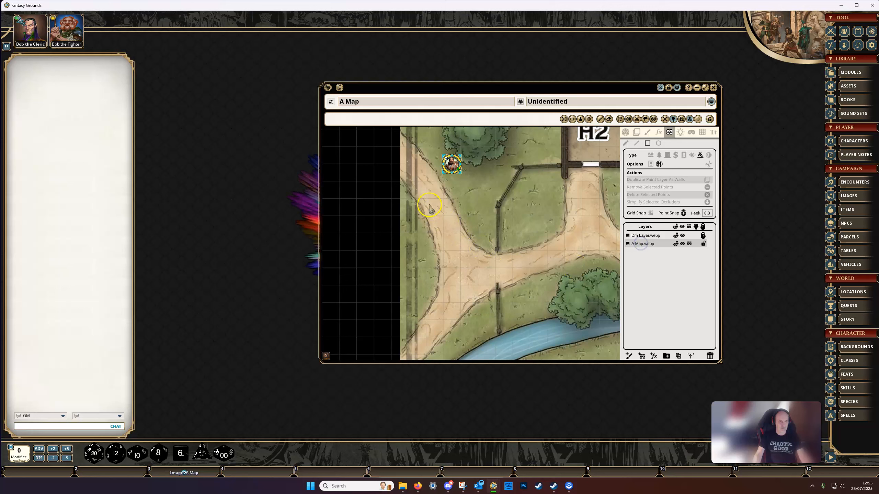
{"action": "left_click_drag", "start_coordinate": [420, 186], "coordinate": [485, 300]}
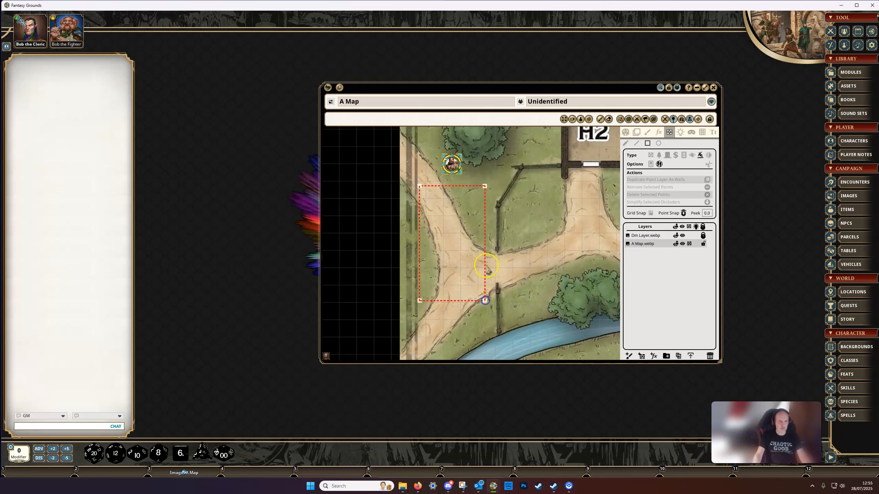
Move the fighter token down and one square right into the new pit, and on toward the pit's lower edge.
{"action": "left_click", "coordinate": [625, 133]}
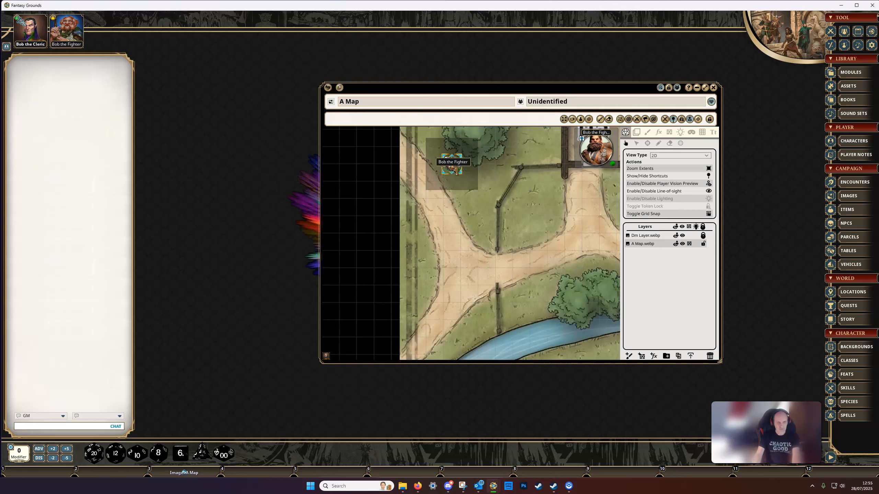
{"action": "key", "text": "Down"}
{"action": "key", "text": "Down"}
{"action": "key", "text": "Down"}
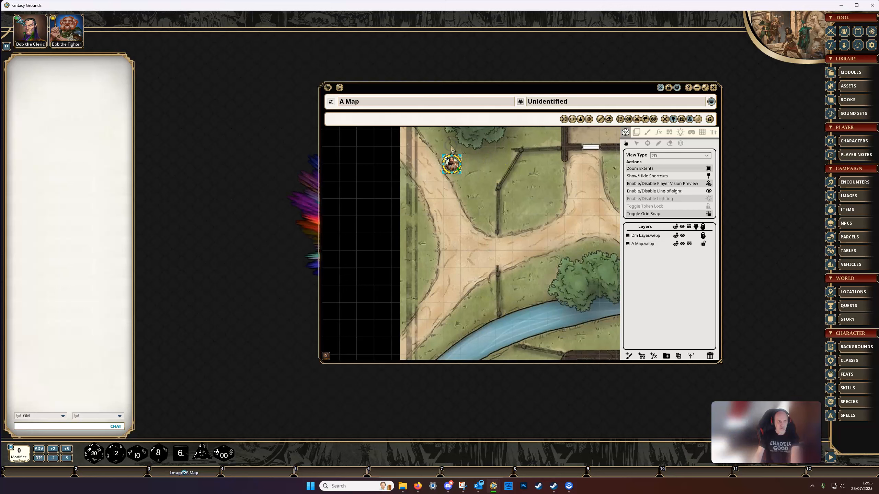
{"action": "key", "text": "Right"}
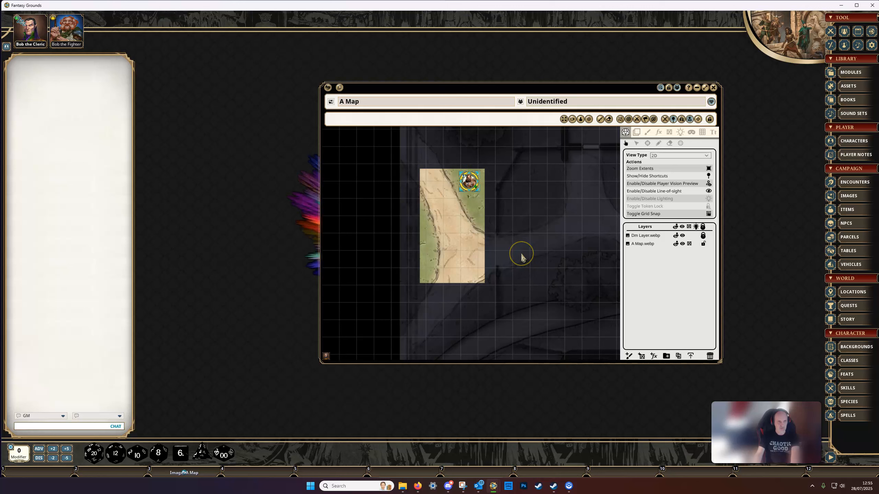
{"action": "key", "text": "Down"}
{"action": "key", "text": "Down"}
{"action": "key", "text": "Down"}
{"action": "key", "text": "Down"}
{"action": "key", "text": "Down"}
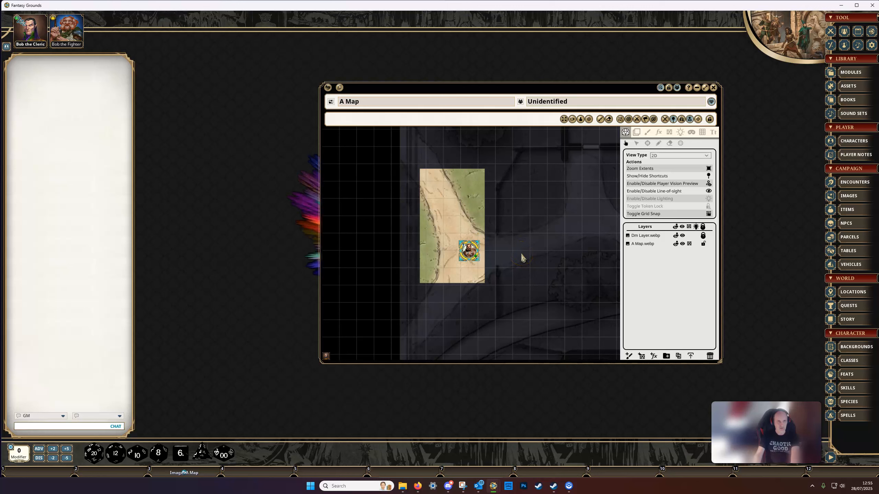
Walk the fighter token around the inside of the pit to test its edges, ending near the middle of the right edge.
{"action": "key", "text": "Left"}
{"action": "key", "text": "Right"}
{"action": "key", "text": "Up"}
{"action": "key", "text": "Up"}
{"action": "key", "text": "Up"}
{"action": "key", "text": "Up"}
{"action": "key", "text": "Up"}
{"action": "key", "text": "Left"}
{"action": "key", "text": "Left"}
{"action": "key", "text": "Down"}
{"action": "key", "text": "Down"}
{"action": "key", "text": "Down"}
{"action": "key", "text": "Down"}
{"action": "key", "text": "Down"}
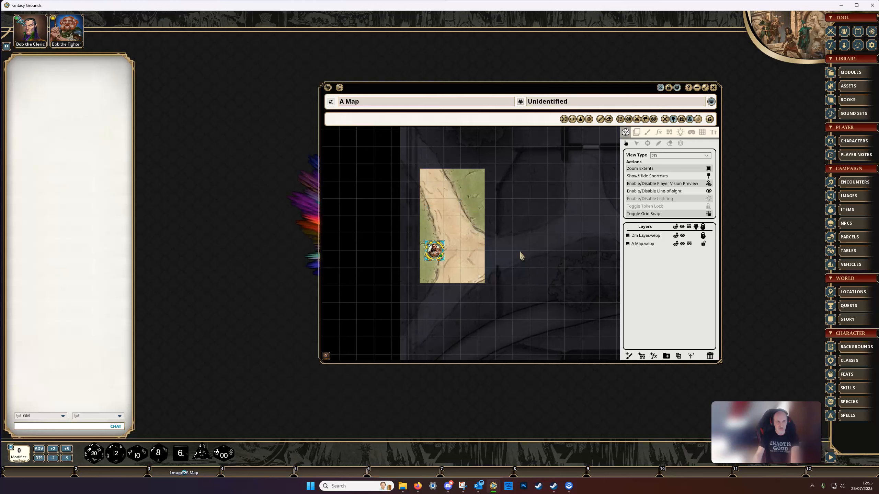
{"action": "key", "text": "Right"}
{"action": "key", "text": "Right"}
{"action": "key", "text": "Up"}
{"action": "key", "text": "Up"}
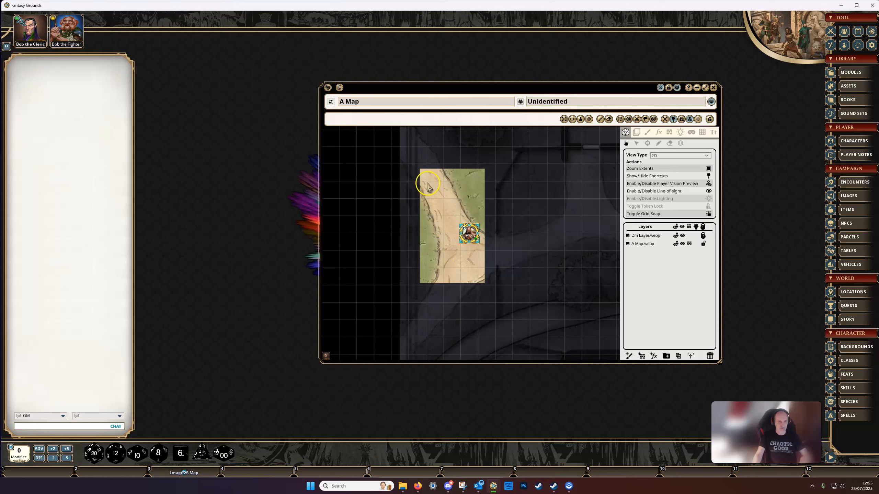
Override the movement block to move the fighter token two squares right, out of the pit.
{"action": "left_click", "coordinate": [468, 235]}
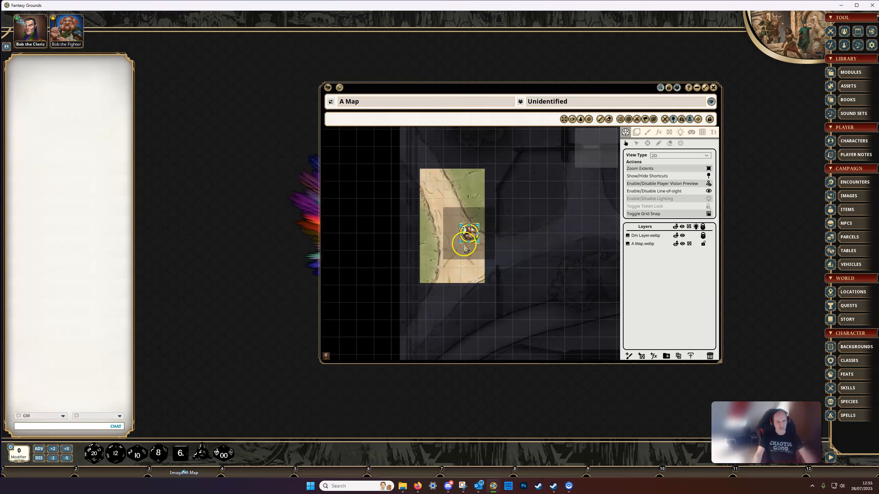
{"action": "key", "text": "shift"}
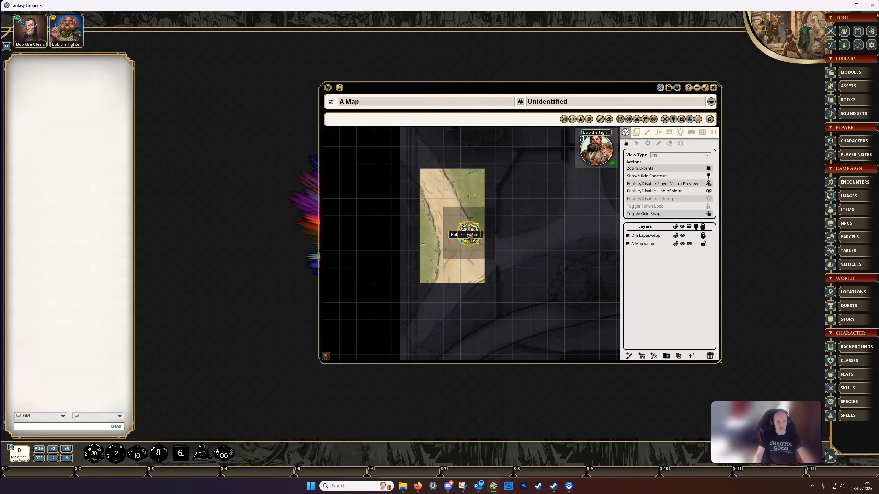
{"action": "left_click_drag", "start_coordinate": [470, 237], "coordinate": [504, 243]}
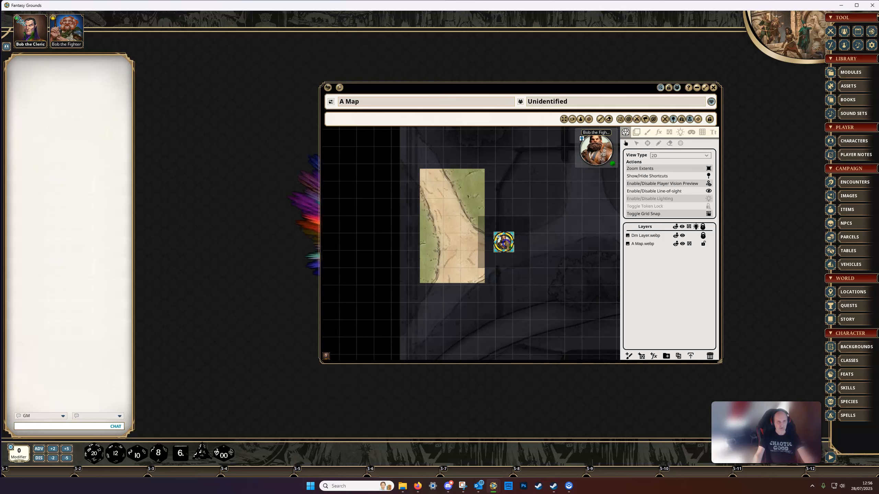
{"action": "left_click", "coordinate": [529, 280]}
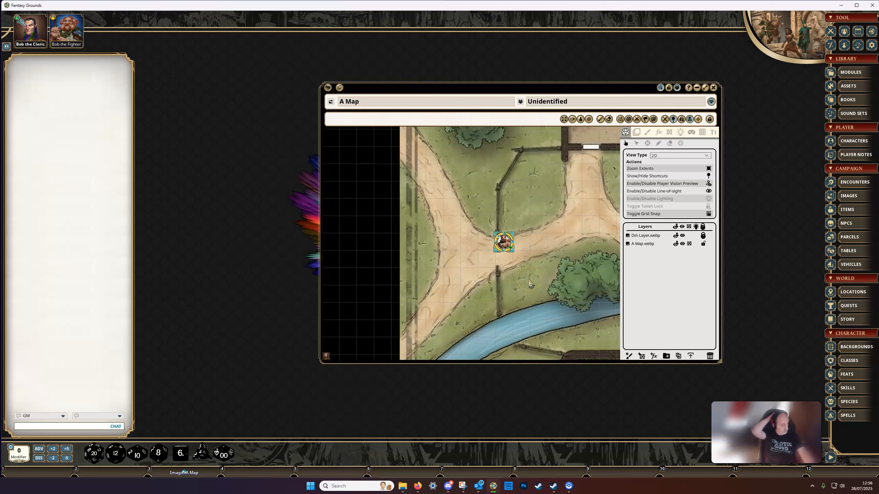
{"action": "left_click", "coordinate": [520, 264]}
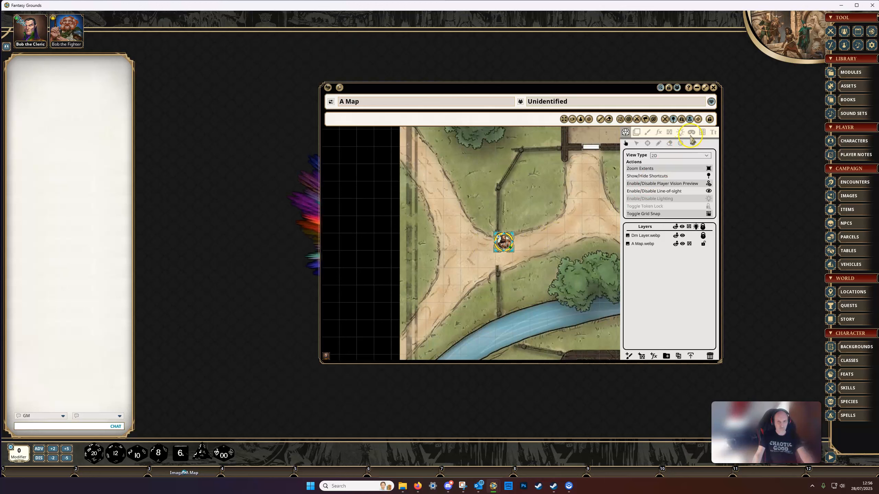
Replace the pit over the path fork with a toggleable, movement-blocking rectangular pit on the A Map.webp layer.
{"action": "left_click", "coordinate": [669, 133]}
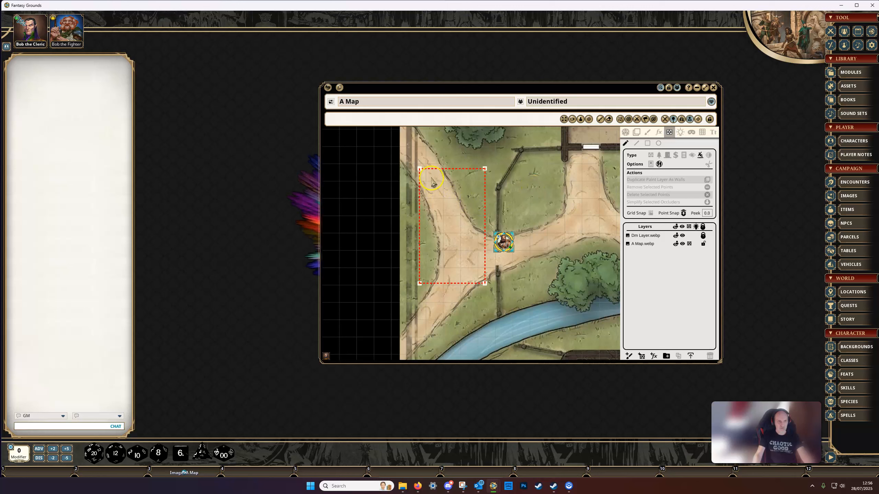
{"action": "left_click", "coordinate": [445, 175]}
{"action": "left_click", "coordinate": [651, 164]}
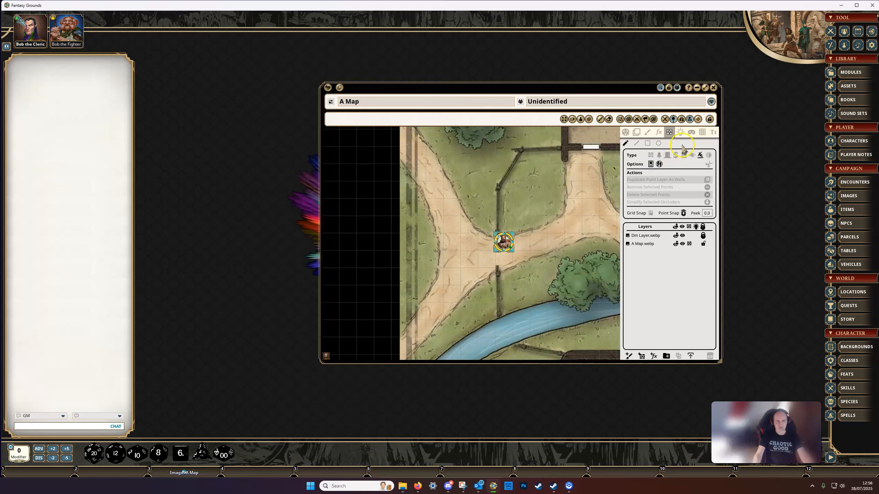
{"action": "left_click", "coordinate": [648, 143]}
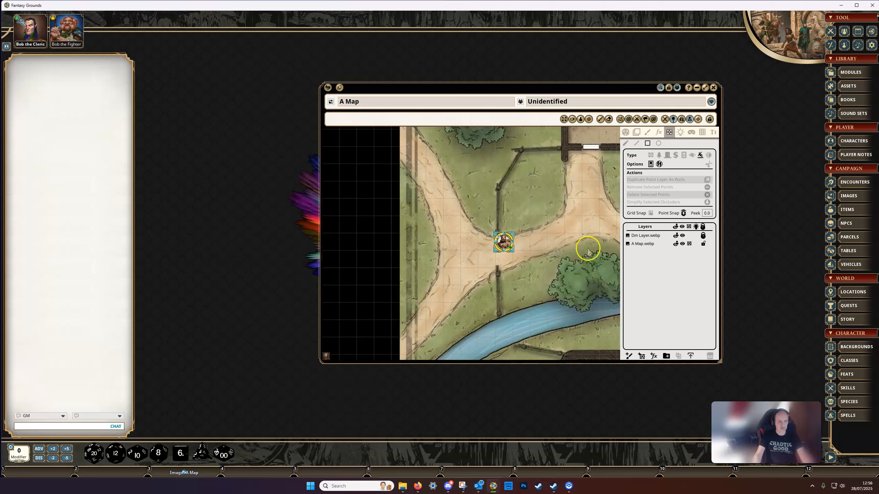
{"action": "left_click", "coordinate": [646, 248]}
{"action": "left_click_drag", "start_coordinate": [423, 187], "coordinate": [484, 302]}
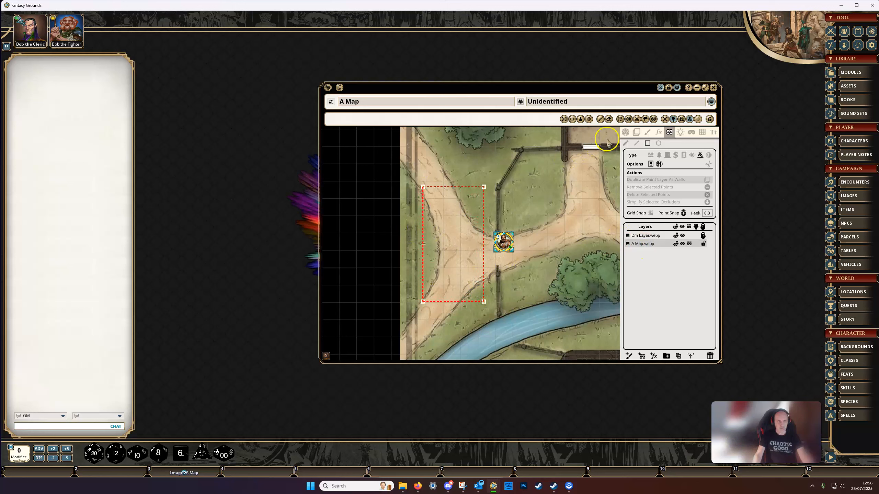
Move the fighter token left into the new toggleable pit at the path fork.
{"action": "left_click", "coordinate": [626, 132]}
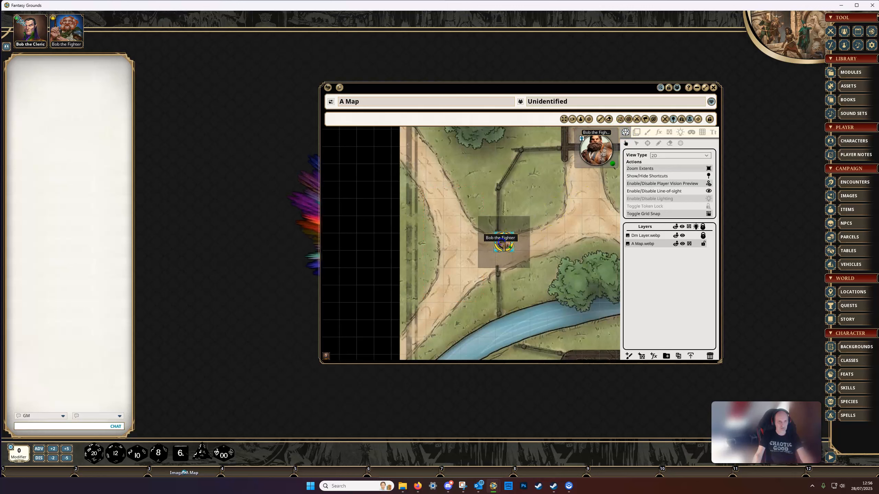
{"action": "left_click", "coordinate": [502, 243]}
{"action": "key", "text": "Left"}
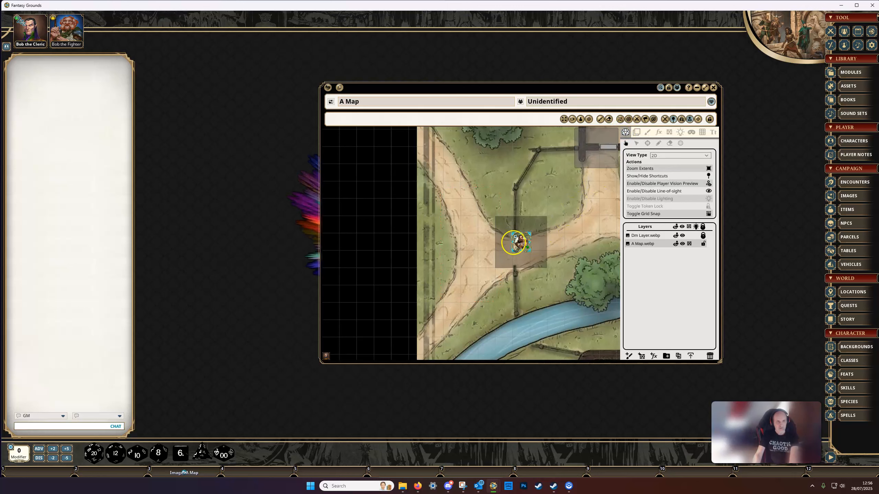
{"action": "key", "text": "Left"}
{"action": "key", "text": "Left"}
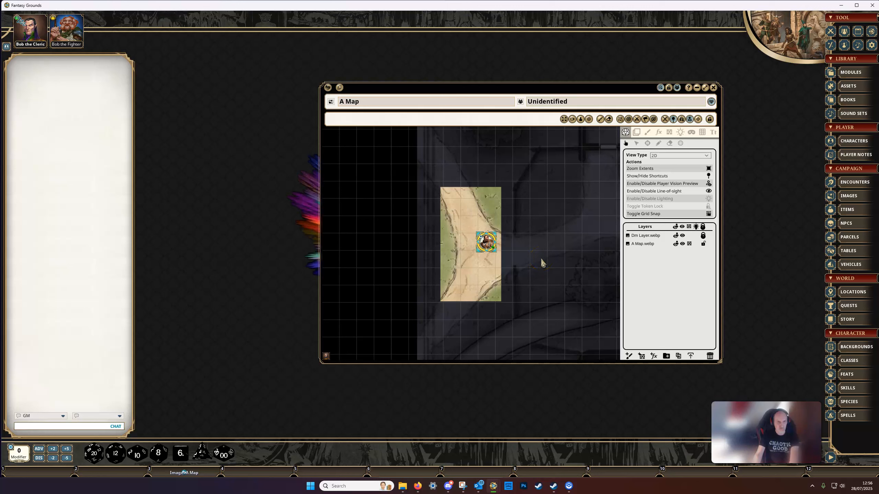
Walk the fighter token around inside the pit, three squares up, two left and three down.
{"action": "key", "text": "Up"}
{"action": "key", "text": "Up"}
{"action": "key", "text": "Up"}
{"action": "key", "text": "Left"}
{"action": "key", "text": "Left"}
{"action": "key", "text": "Down"}
{"action": "key", "text": "Down"}
{"action": "key", "text": "Down"}
Toggle the pit open, move the fighter token out past its lower edge and bring it back to the path fork.
{"action": "left_click", "coordinate": [491, 258]}
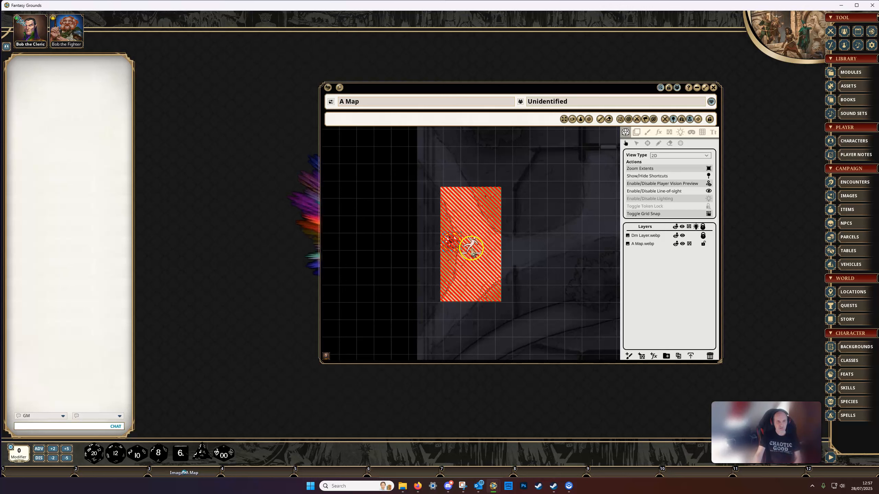
{"action": "left_click", "coordinate": [472, 248]}
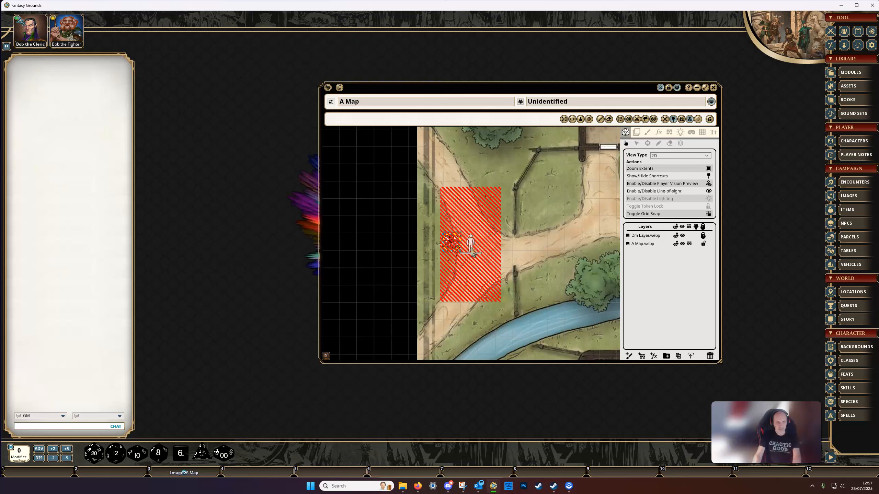
{"action": "left_click", "coordinate": [533, 262]}
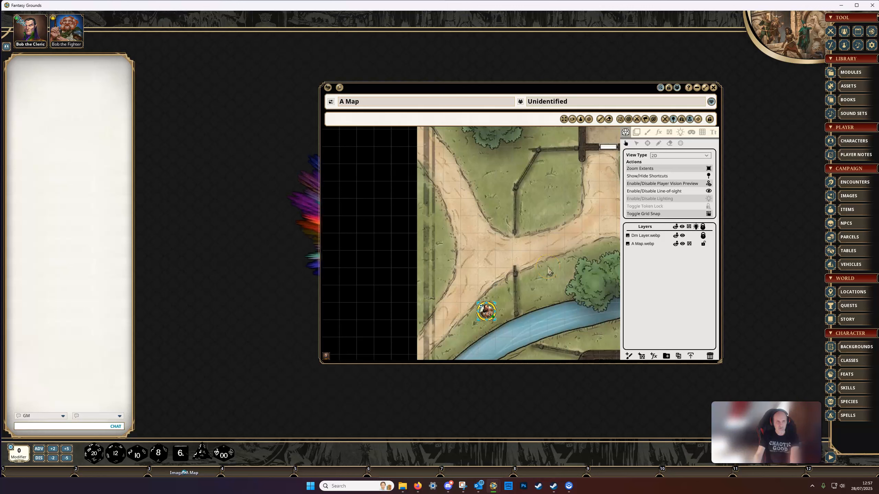
{"action": "key", "text": "Up"}
{"action": "key", "text": "Up"}
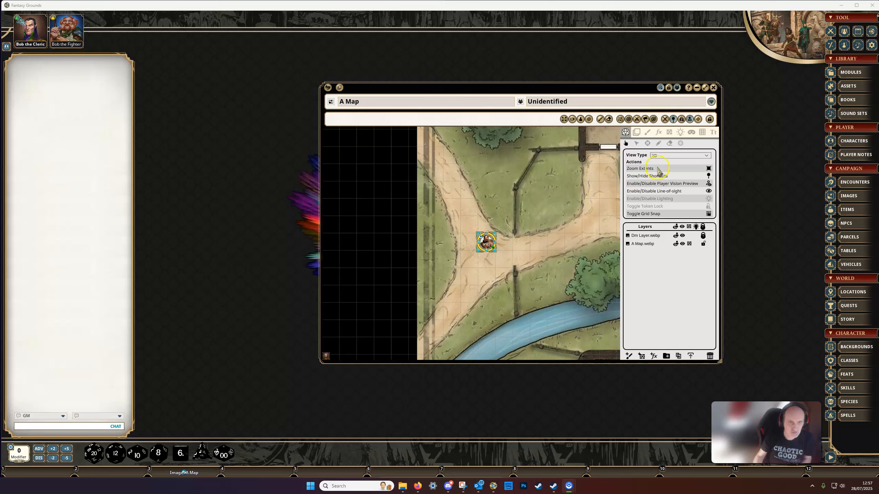
Draw a toggleable, movement-blocking six-point polygonal pit over the path between the fork and H1 on the A Map.webp layer with the Line tool.
{"action": "left_click", "coordinate": [669, 132]}
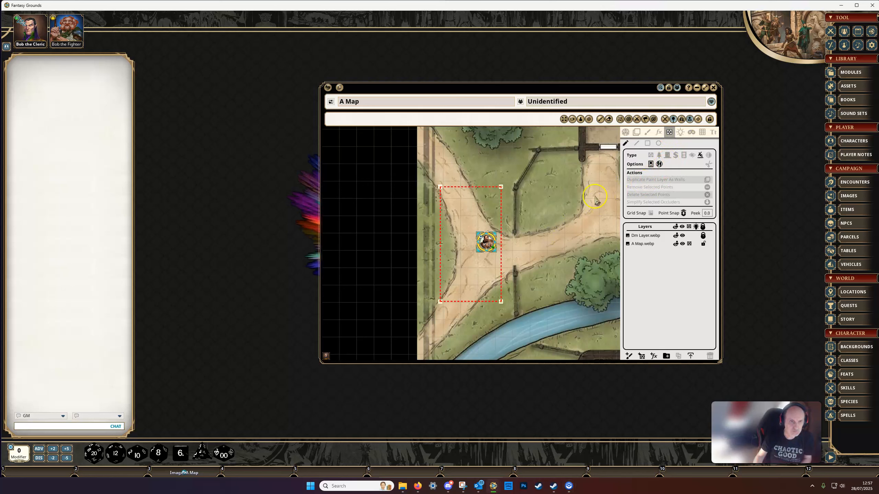
{"action": "scroll", "coordinate": [562, 236], "scroll_direction": "down", "scroll_amount": 3}
{"action": "left_click_drag", "start_coordinate": [562, 235], "coordinate": [468, 214]}
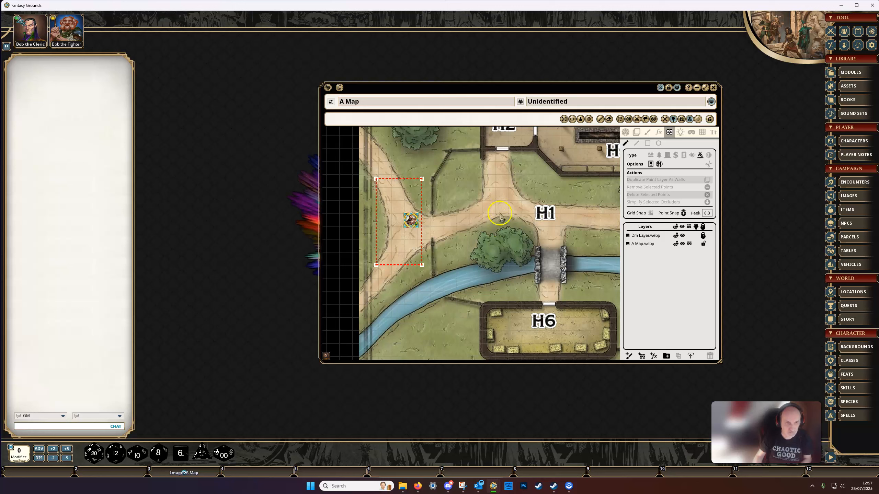
{"action": "left_click", "coordinate": [637, 143]}
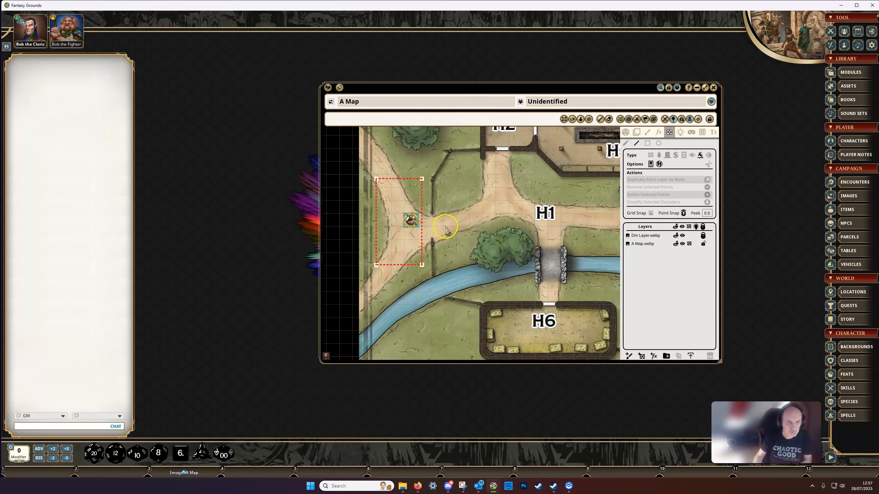
{"action": "left_click", "coordinate": [634, 245]}
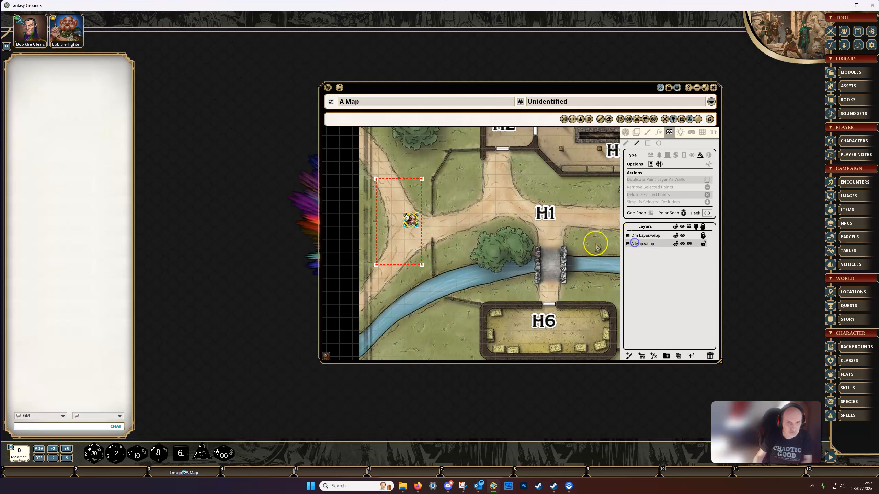
{"action": "left_click", "coordinate": [444, 222]}
{"action": "left_click", "coordinate": [463, 190]}
{"action": "left_click", "coordinate": [510, 185]}
{"action": "left_click", "coordinate": [530, 225]}
{"action": "left_click", "coordinate": [483, 235]}
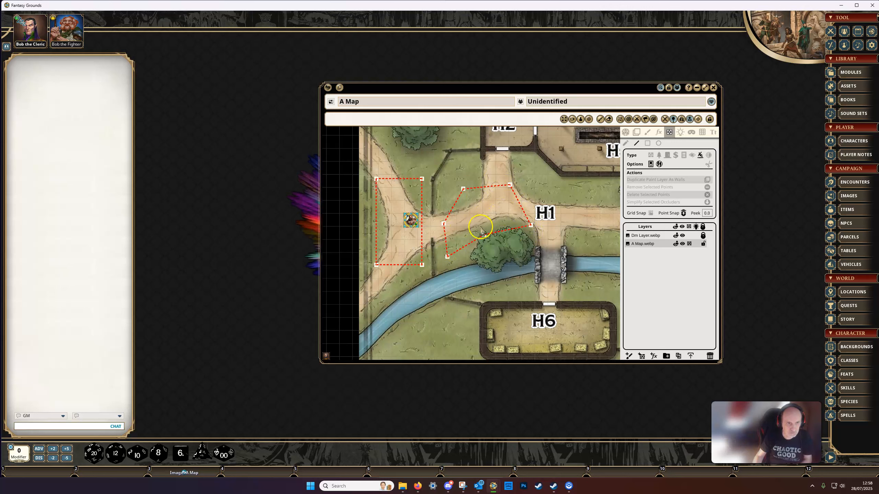
Trace a toggleable, movement-blocking pit along both banks of the river, from below the path fork to the large tree.
{"action": "scroll", "coordinate": [486, 225], "scroll_direction": "up", "scroll_amount": 1}
{"action": "scroll", "coordinate": [485, 223], "scroll_direction": "up", "scroll_amount": 1}
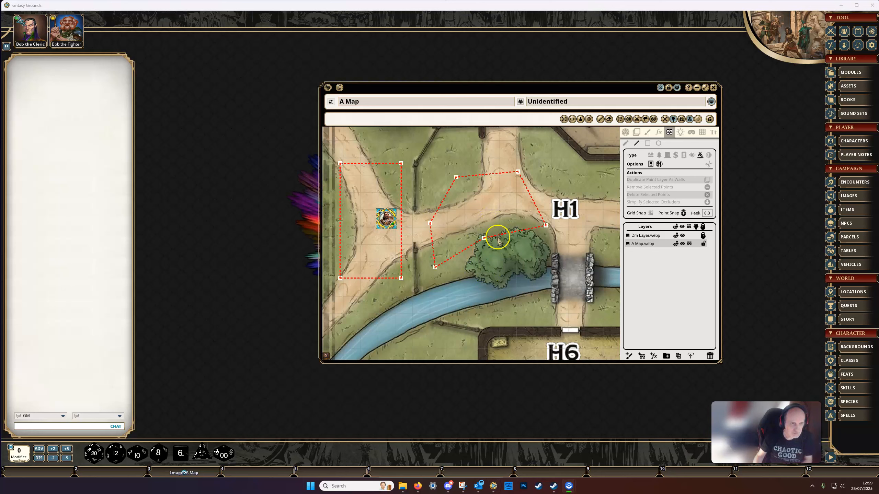
{"action": "left_click_drag", "start_coordinate": [462, 289], "coordinate": [483, 247]}
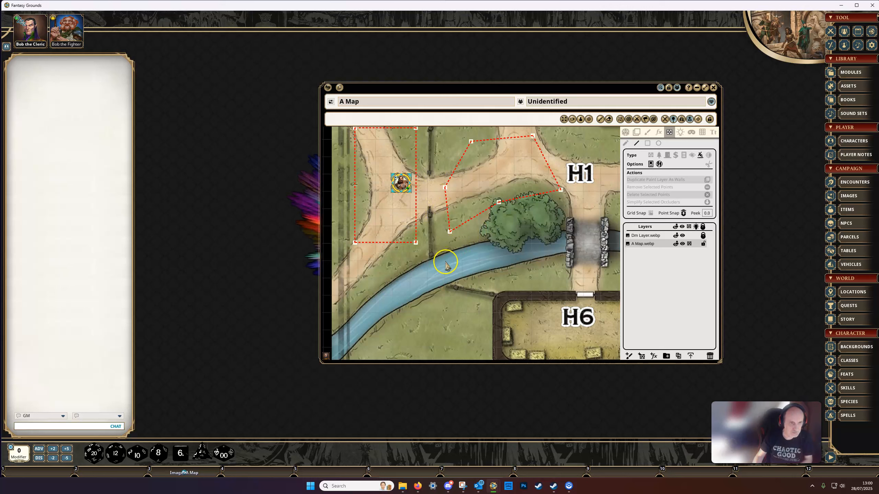
{"action": "left_click_drag", "start_coordinate": [445, 261], "coordinate": [467, 224]}
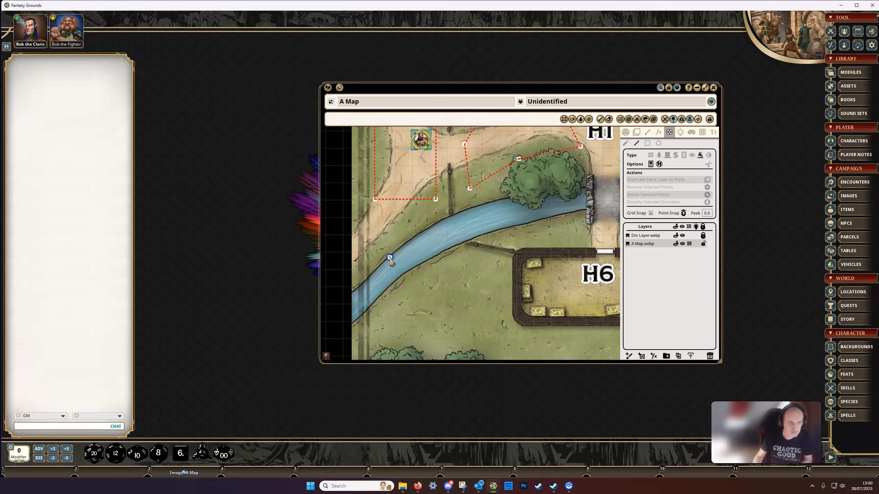
{"action": "left_click", "coordinate": [411, 239]}
{"action": "left_click", "coordinate": [448, 217]}
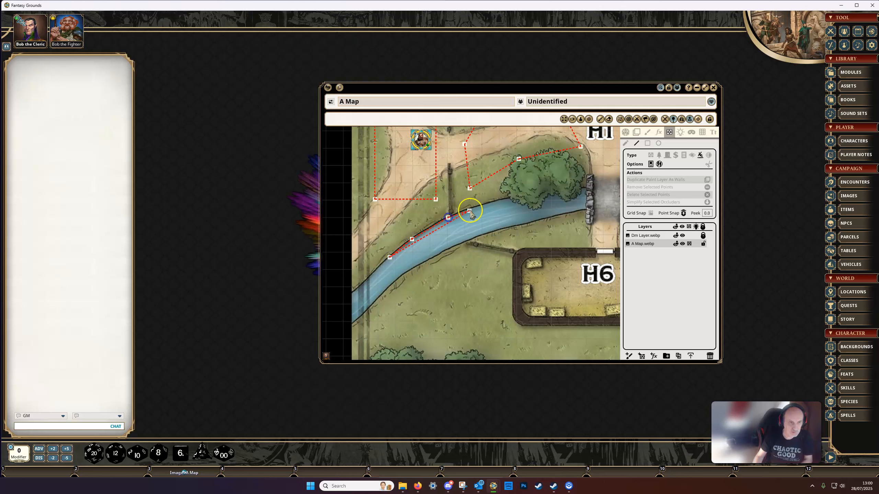
{"action": "left_click", "coordinate": [481, 206]}
{"action": "left_click", "coordinate": [509, 199]}
{"action": "left_click", "coordinate": [528, 222]}
{"action": "left_click", "coordinate": [482, 236]}
{"action": "left_click", "coordinate": [430, 259]}
{"action": "double_click", "coordinate": [396, 279]}
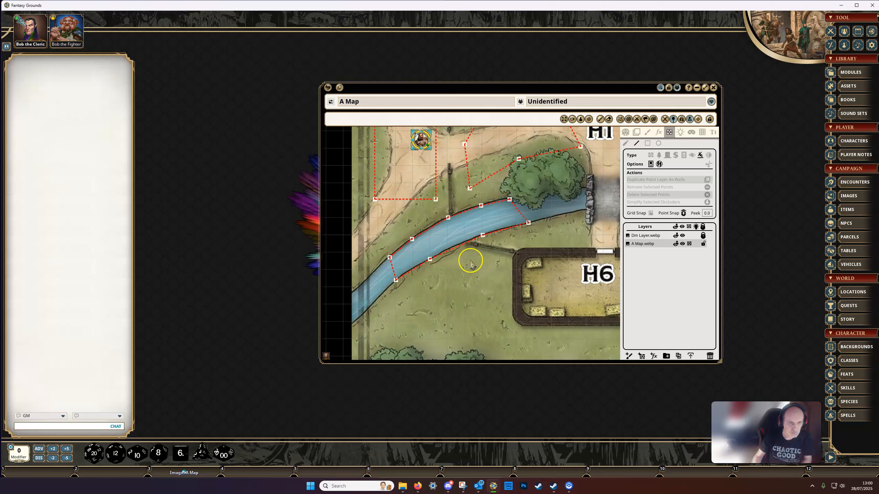
Select all pits around the path fork and the river together and delete them.
{"action": "scroll", "coordinate": [552, 225], "scroll_direction": "down", "scroll_amount": 1}
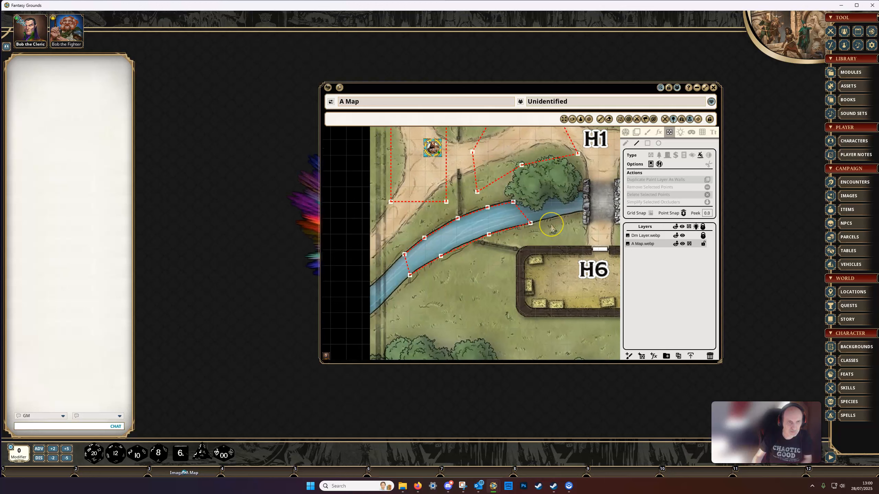
{"action": "scroll", "coordinate": [553, 229], "scroll_direction": "down", "scroll_amount": 1}
{"action": "left_click_drag", "start_coordinate": [558, 225], "coordinate": [507, 256]}
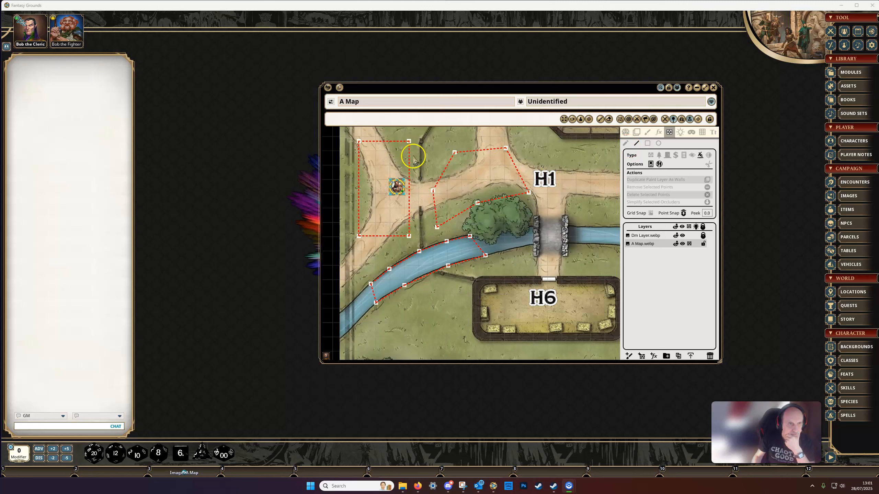
{"action": "left_click_drag", "start_coordinate": [352, 135], "coordinate": [484, 270]}
{"action": "left_click", "coordinate": [626, 142]}
{"action": "left_click_drag", "start_coordinate": [341, 130], "coordinate": [540, 308]}
{"action": "key", "text": "Delete"}
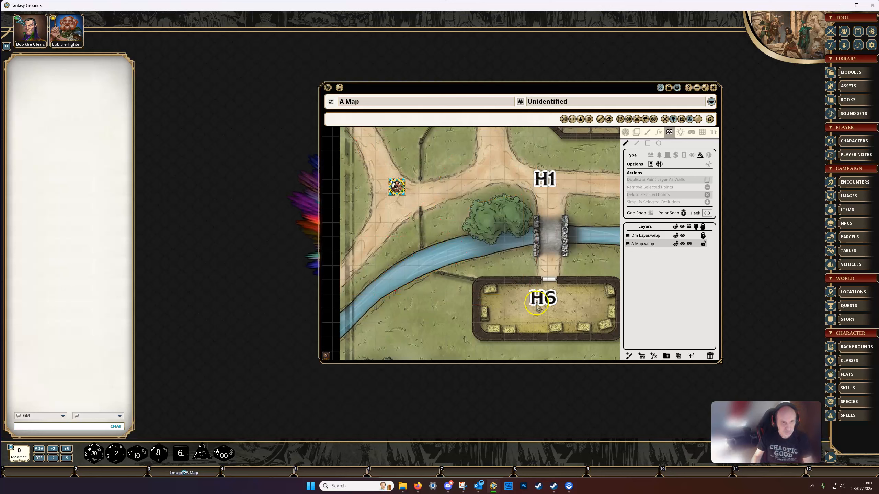
Delete the remaining occluders around the path east of H1, between H3 and H7.
{"action": "left_click_drag", "start_coordinate": [554, 268], "coordinate": [404, 299]}
{"action": "left_click_drag", "start_coordinate": [537, 205], "coordinate": [517, 222]}
{"action": "left_click_drag", "start_coordinate": [482, 140], "coordinate": [591, 221]}
{"action": "key", "text": "Delete"}
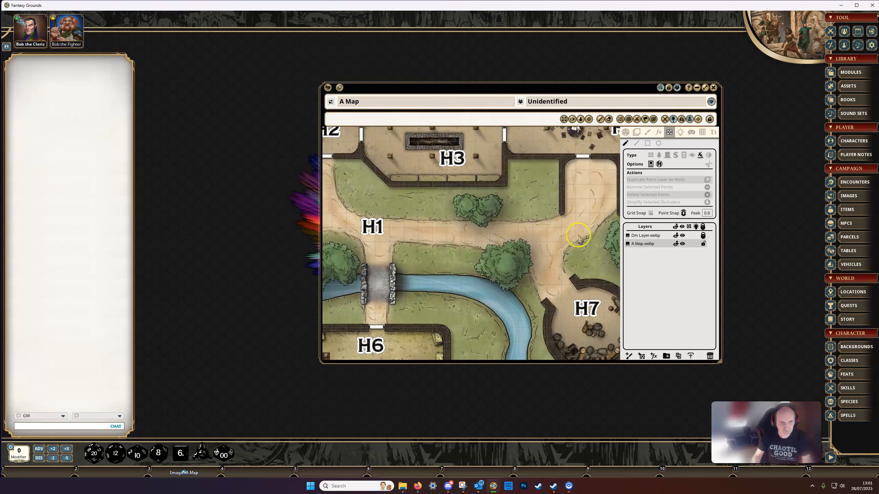
Set the occluder type to terrain and choose the Line tool for the tree beside the river bend near H7.
{"action": "left_click_drag", "start_coordinate": [563, 248], "coordinate": [584, 183]}
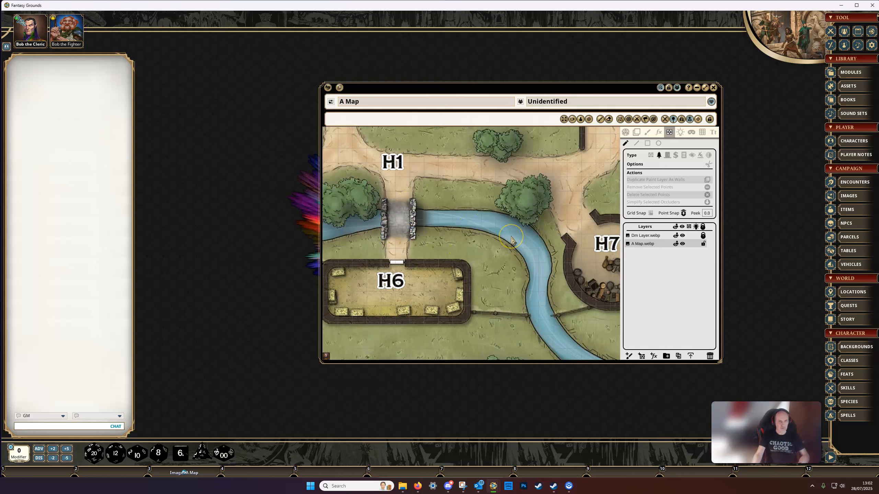
{"action": "scroll", "coordinate": [511, 239], "scroll_direction": "down", "scroll_amount": 3}
{"action": "left_click_drag", "start_coordinate": [514, 232], "coordinate": [498, 262]}
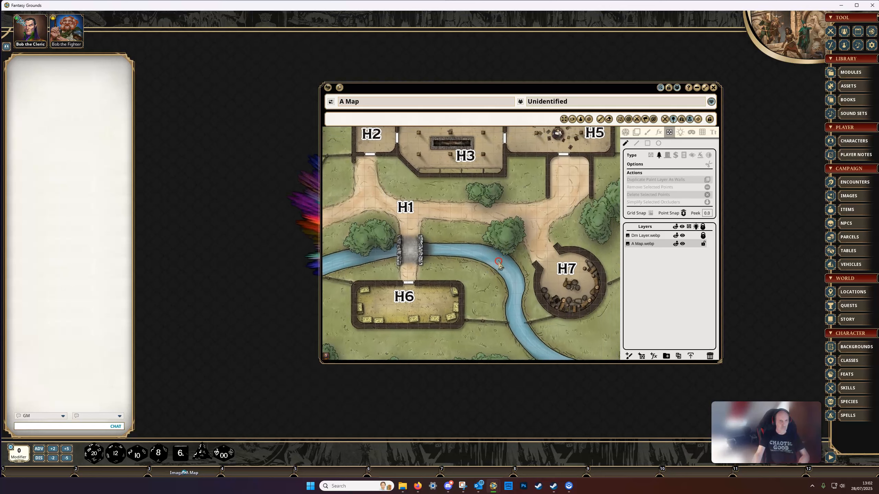
{"action": "scroll", "coordinate": [495, 245], "scroll_direction": "up", "scroll_amount": 5}
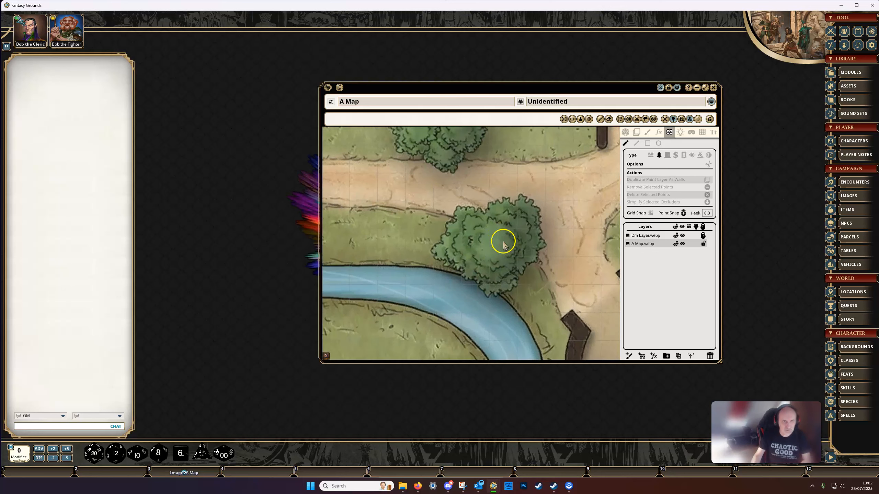
{"action": "left_click", "coordinate": [636, 145]}
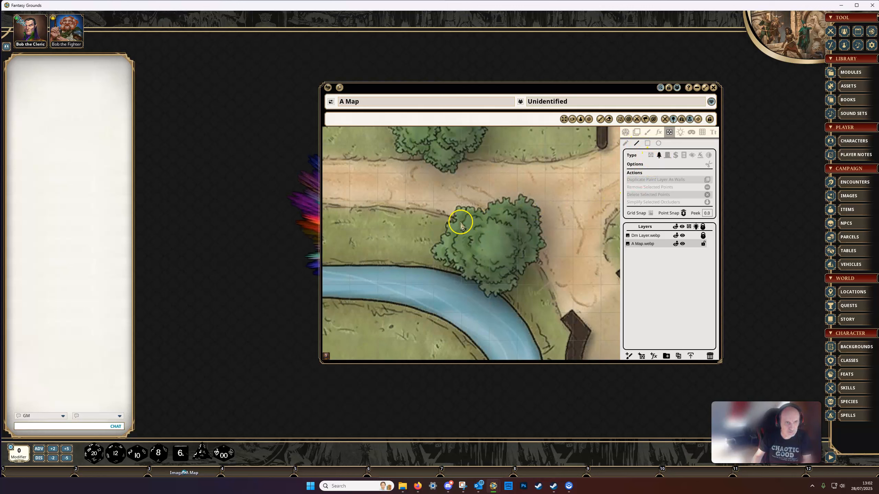
{"action": "scroll", "coordinate": [460, 224], "scroll_direction": "up", "scroll_amount": 1}
{"action": "left_click", "coordinate": [449, 231]}
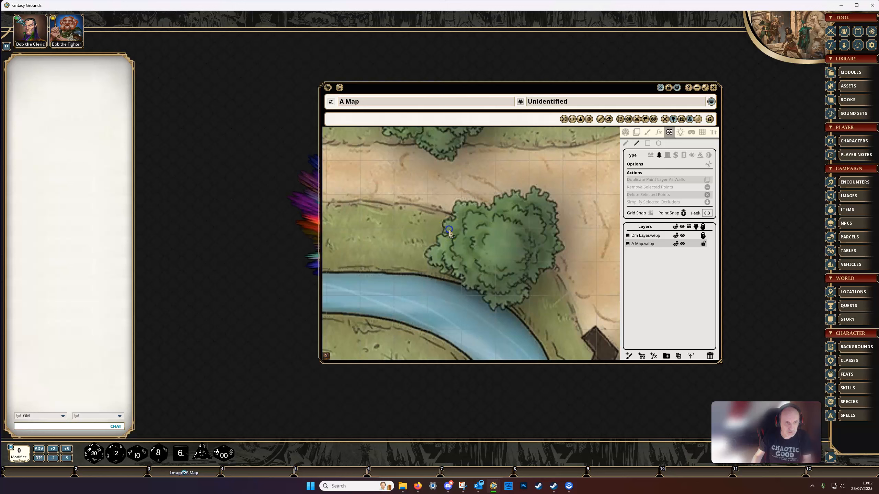
{"action": "left_click", "coordinate": [503, 219]}
{"action": "left_click", "coordinate": [516, 230]}
{"action": "left_click", "coordinate": [502, 249]}
{"action": "left_click", "coordinate": [503, 248]}
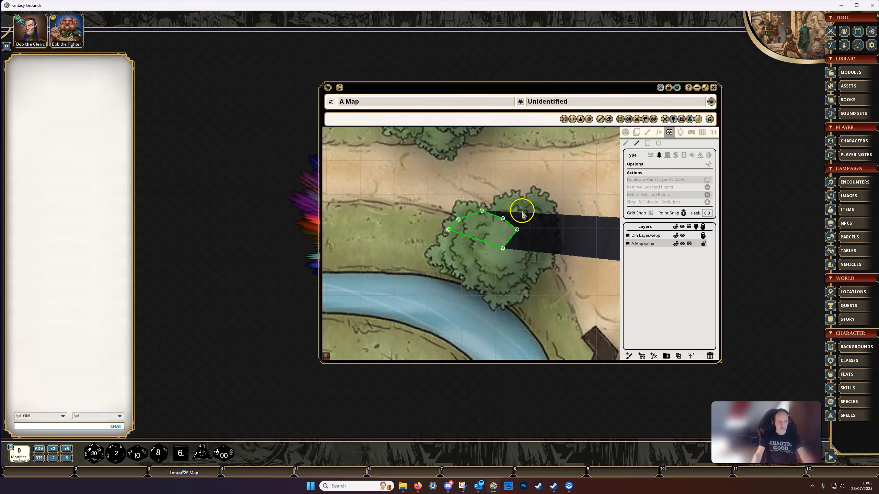
{"action": "key", "text": "ctrl"}
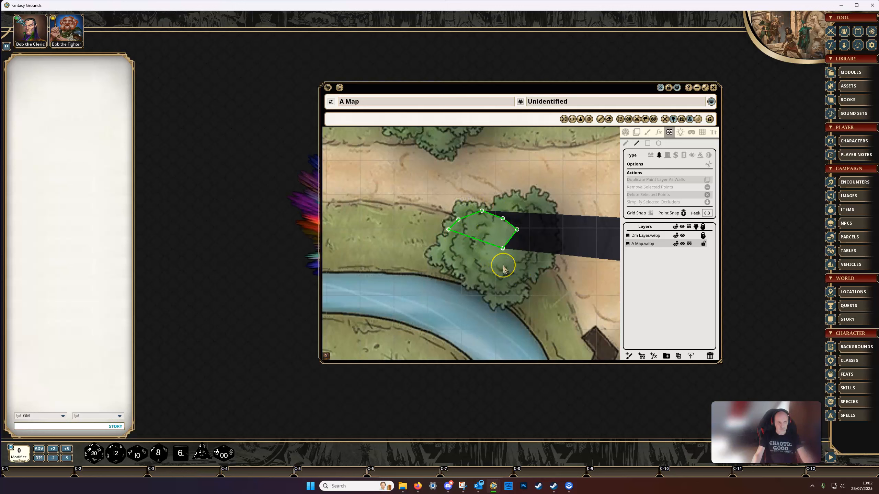
{"action": "key", "text": "ctrl+z"}
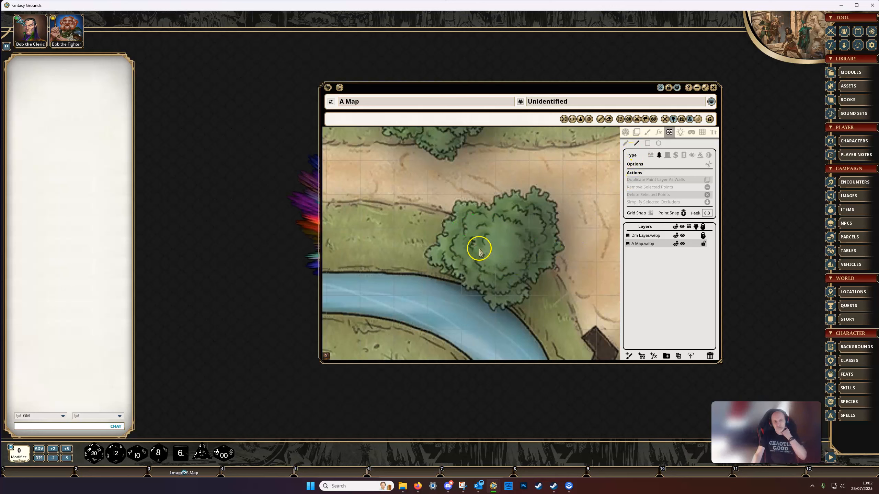
Trace a terrain occluder along the western edge of the large tree beside the river bend, closing it near the tree's centre.
{"action": "left_click_drag", "start_coordinate": [477, 241], "coordinate": [489, 243]}
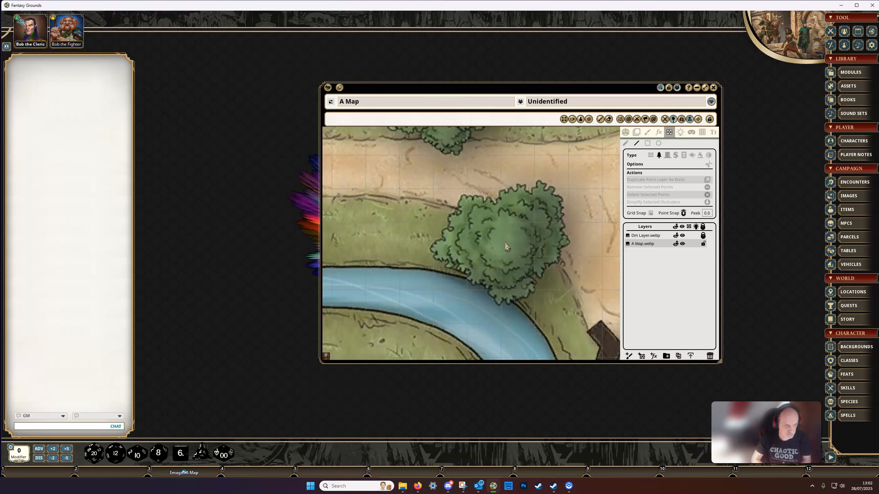
{"action": "scroll", "coordinate": [506, 247], "scroll_direction": "up", "scroll_amount": 1}
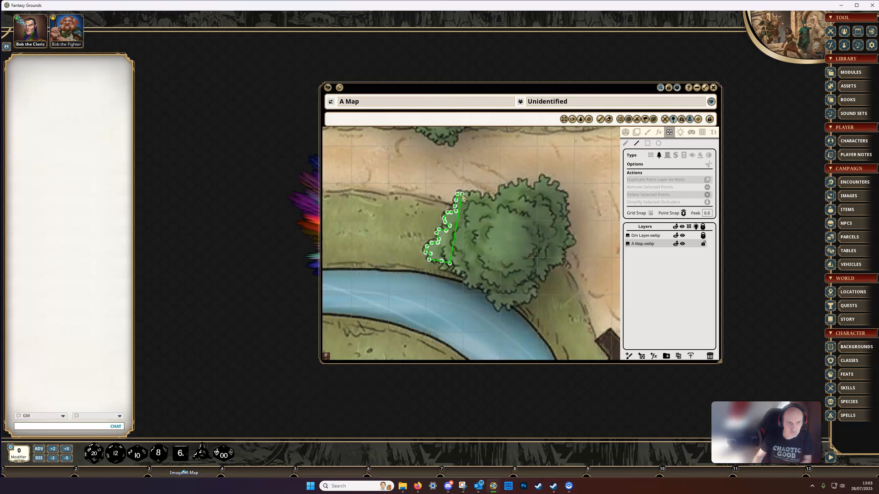
{"action": "left_click", "coordinate": [470, 197]}
{"action": "left_click", "coordinate": [488, 197]}
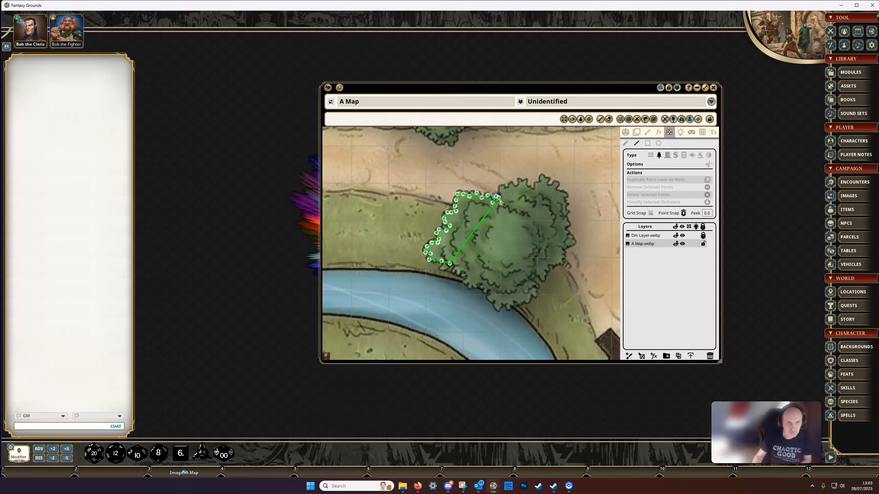
{"action": "left_click", "coordinate": [501, 196]}
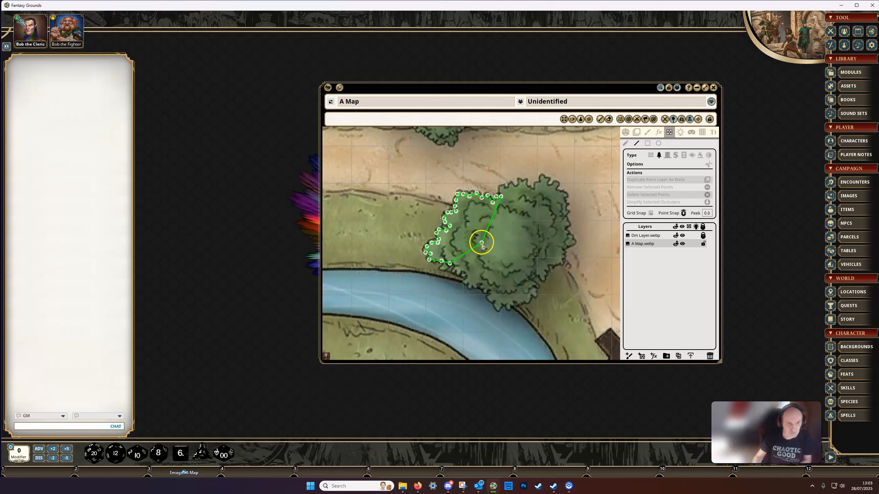
{"action": "double_click", "coordinate": [493, 244]}
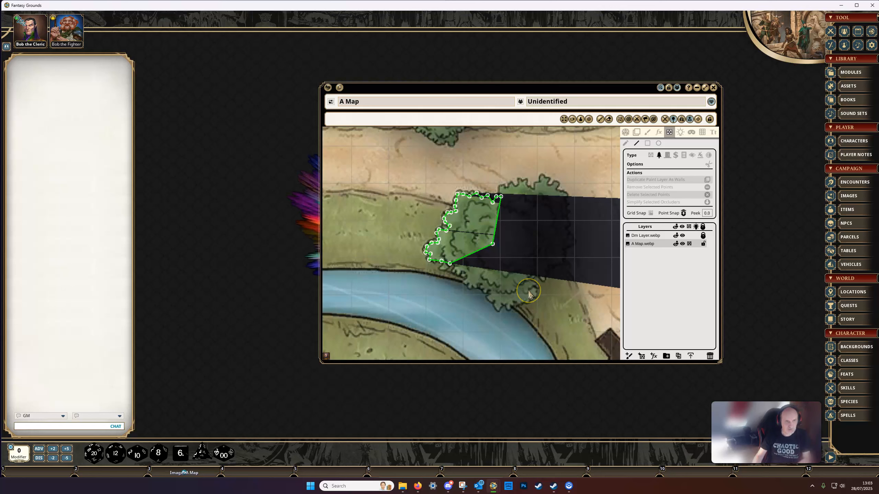
Select the tree's terrain occluder and simplify it repeatedly to a rough outline with few points, finishing with it deselected.
{"action": "scroll", "coordinate": [528, 292], "scroll_direction": "up", "scroll_amount": 2}
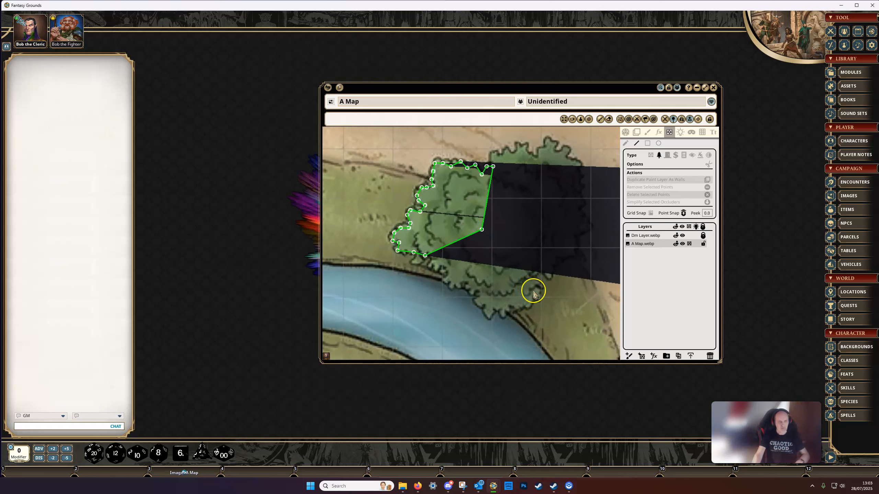
{"action": "left_click_drag", "start_coordinate": [532, 290], "coordinate": [568, 305]}
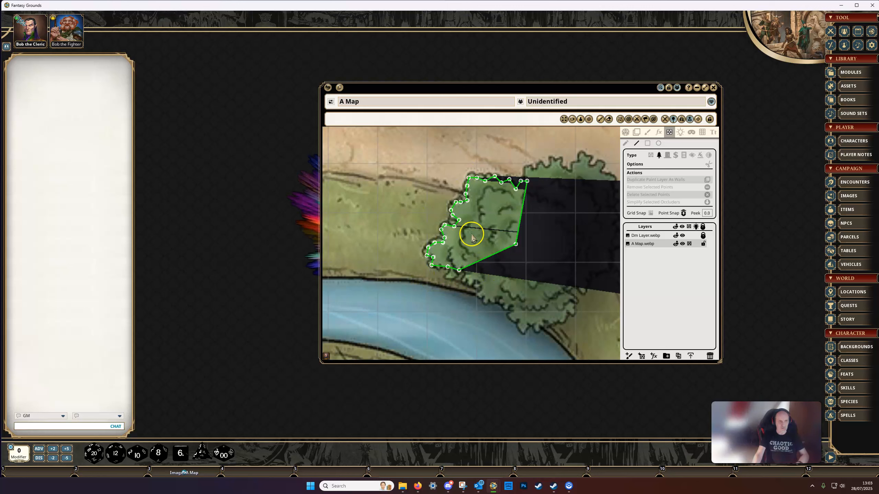
{"action": "scroll", "coordinate": [474, 232], "scroll_direction": "up", "scroll_amount": 2}
{"action": "scroll", "coordinate": [457, 232], "scroll_direction": "down", "scroll_amount": 2}
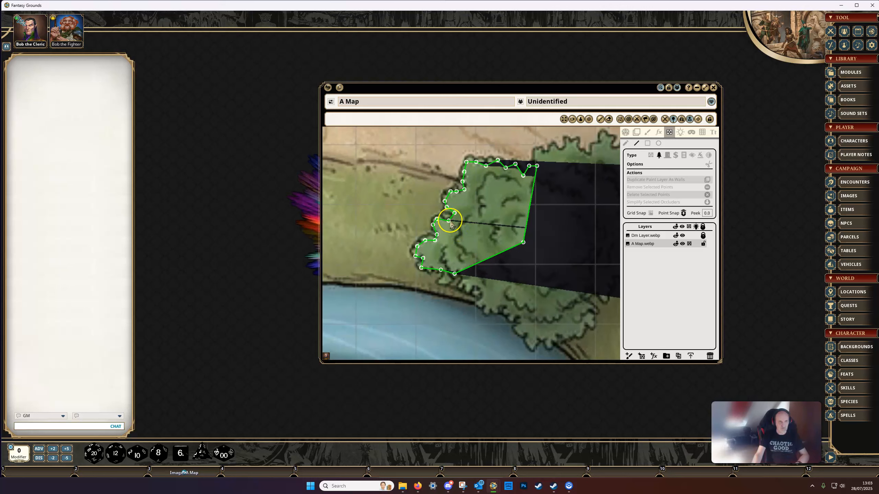
{"action": "left_click", "coordinate": [625, 143]}
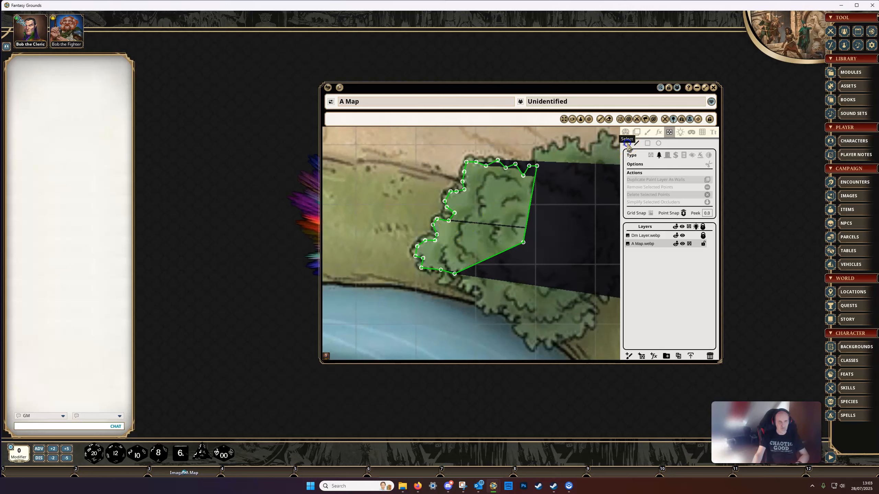
{"action": "left_click", "coordinate": [448, 222]}
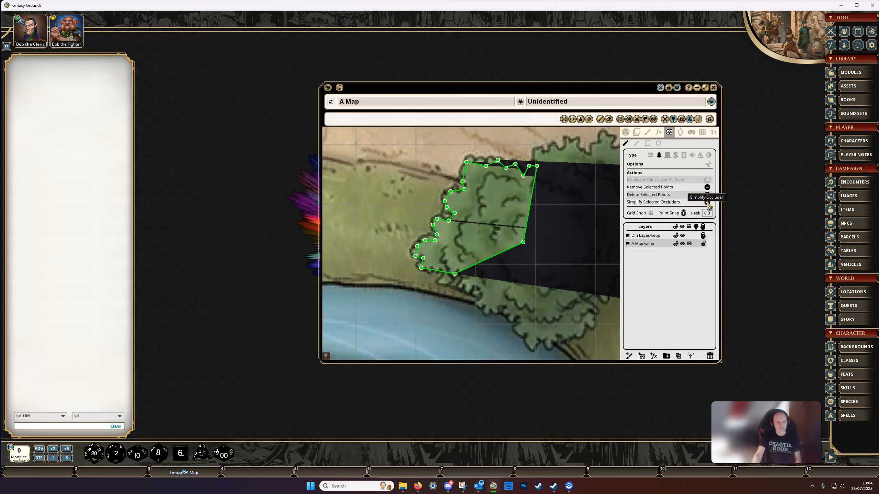
{"action": "left_click", "coordinate": [707, 203]}
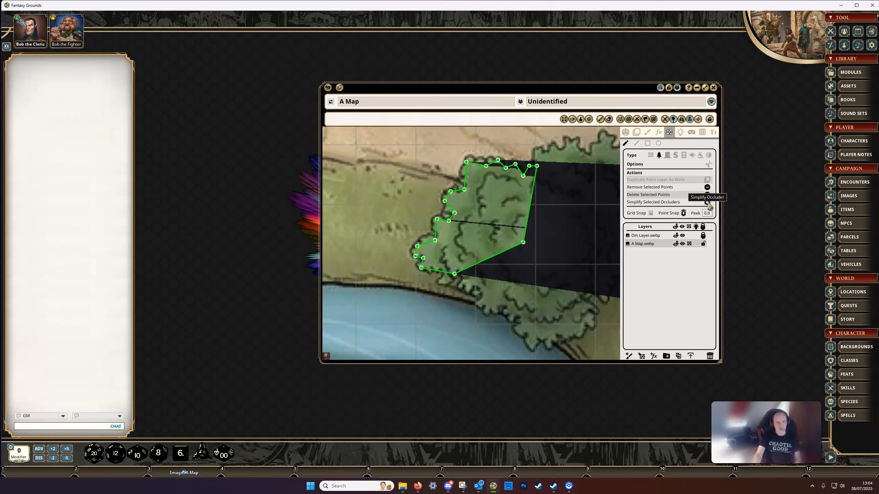
{"action": "left_click", "coordinate": [707, 203]}
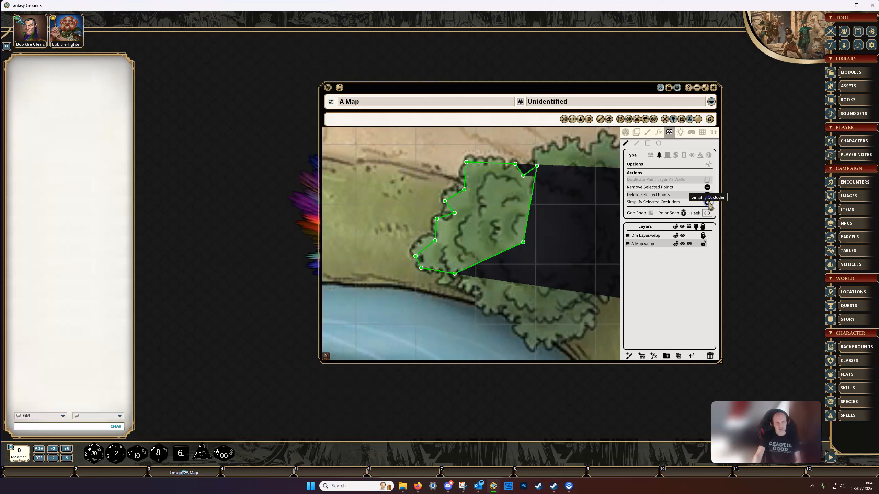
{"action": "left_click", "coordinate": [708, 204]}
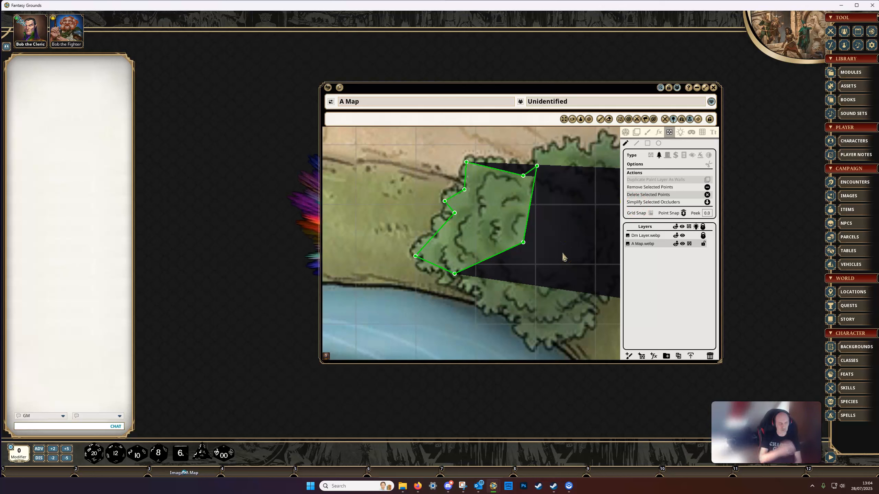
{"action": "left_click", "coordinate": [600, 200]}
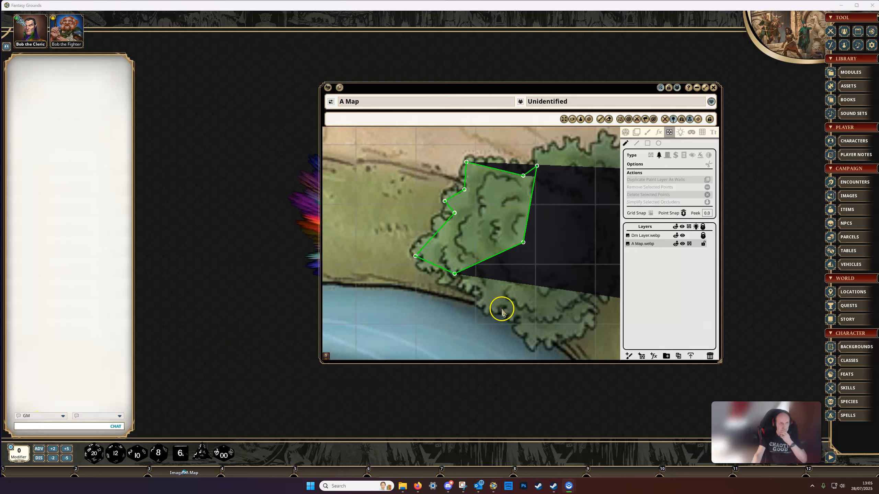
Move the fighter token along the path from west of H1 to the trees northwest of the terrain occluder.
{"action": "scroll", "coordinate": [506, 303], "scroll_direction": "down", "scroll_amount": 2}
{"action": "scroll", "coordinate": [506, 304], "scroll_direction": "down", "scroll_amount": 5}
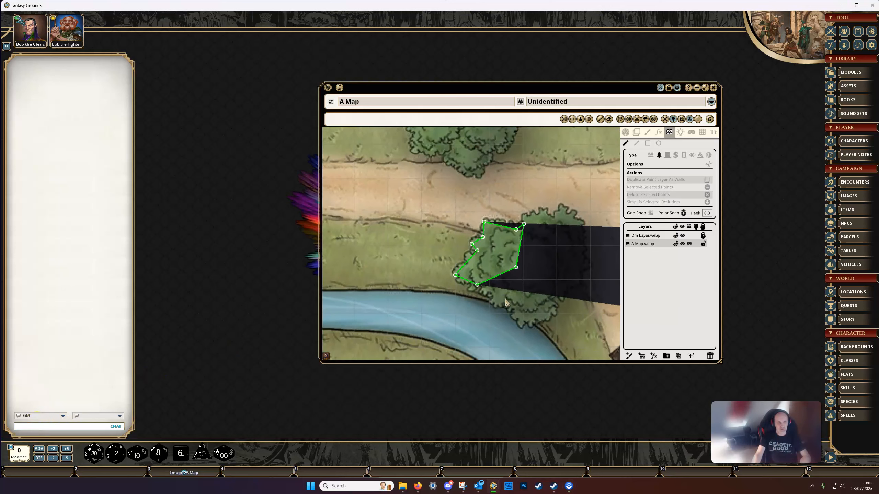
{"action": "left_click_drag", "start_coordinate": [506, 305], "coordinate": [636, 314]}
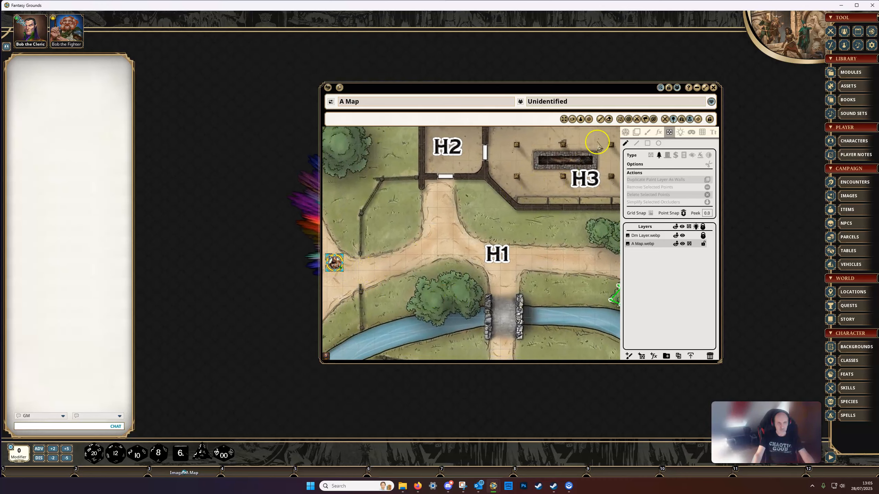
{"action": "left_click", "coordinate": [329, 257]}
{"action": "left_click_drag", "start_coordinate": [329, 257], "coordinate": [602, 258]}
{"action": "left_click_drag", "start_coordinate": [567, 310], "coordinate": [405, 240]}
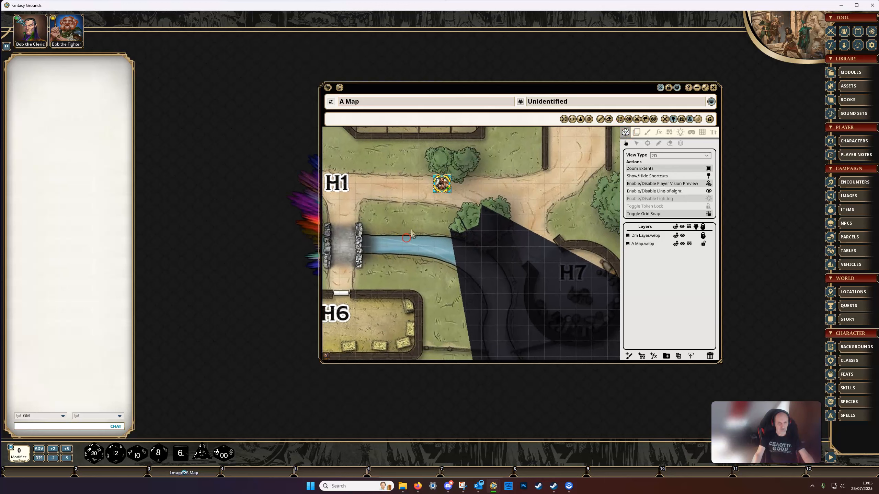
{"action": "scroll", "coordinate": [415, 225], "scroll_direction": "up", "scroll_amount": 5}
{"action": "left_click_drag", "start_coordinate": [389, 207], "coordinate": [395, 208]}
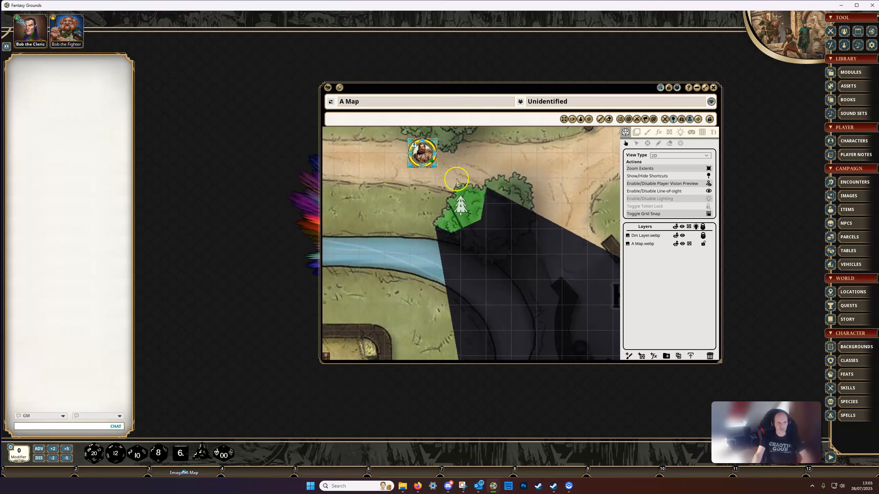
Move the fighter token into the terrain occluder on the tree to test its vision from inside.
{"action": "mouse_move", "coordinate": [425, 154]}
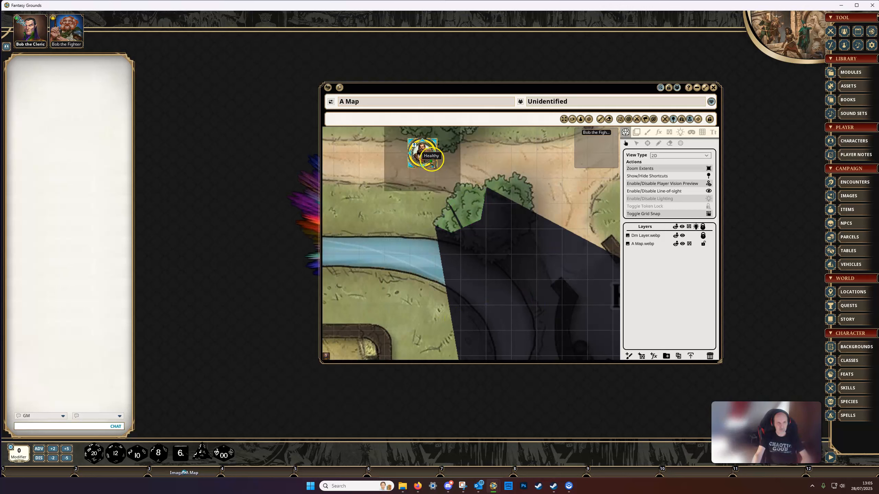
{"action": "left_click_drag", "start_coordinate": [425, 154], "coordinate": [471, 190]}
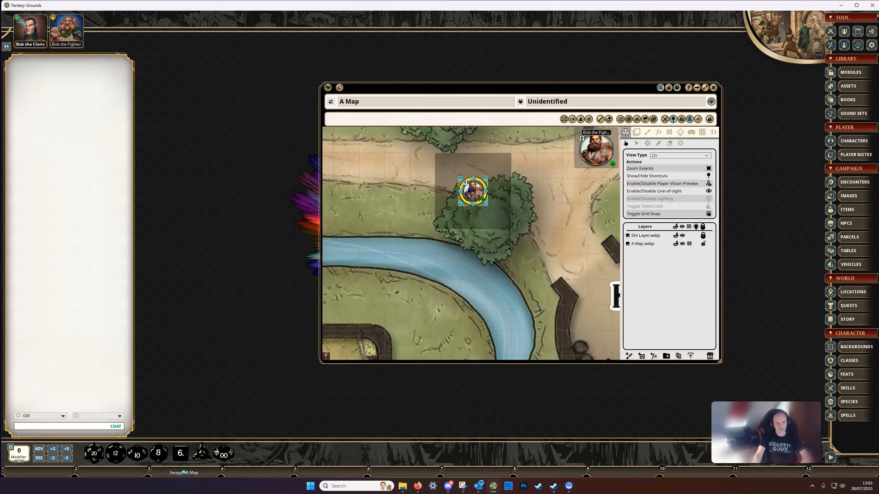
{"action": "left_click_drag", "start_coordinate": [511, 291], "coordinate": [499, 238]}
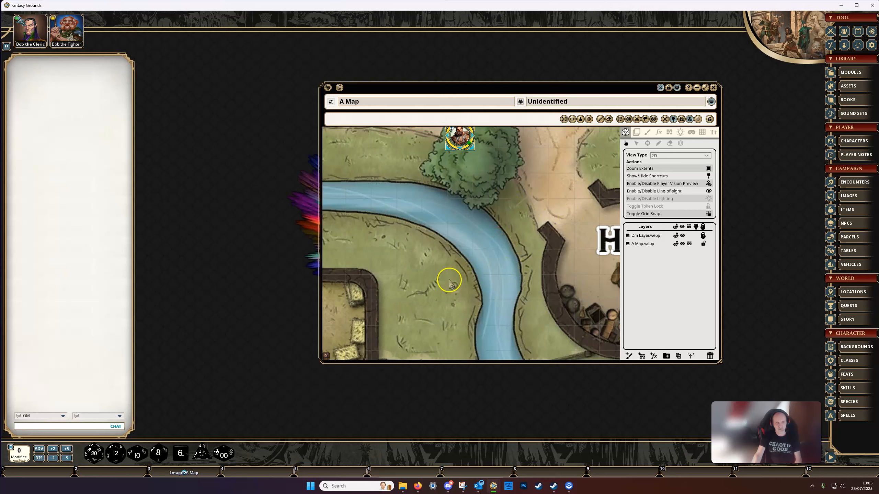
{"action": "left_click_drag", "start_coordinate": [547, 221], "coordinate": [578, 267]}
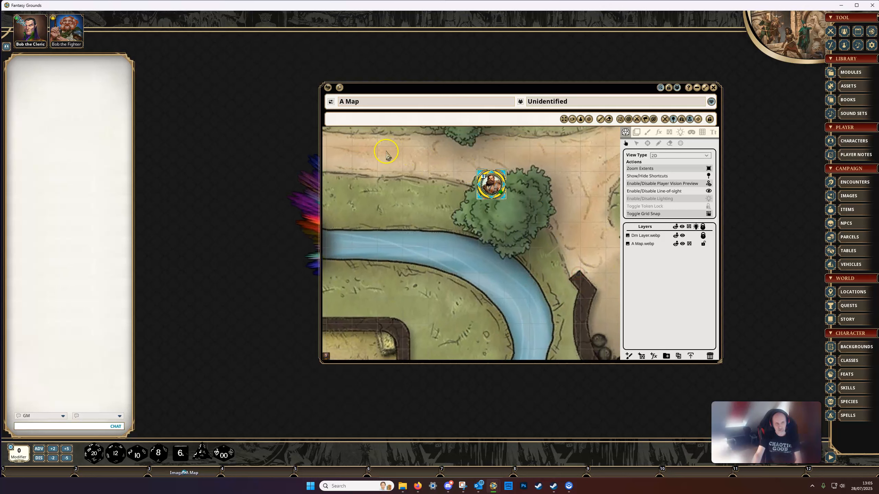
Move the fighter token out across the terrain occluder's eastern edge to the tree's centre to test line of sight.
{"action": "mouse_move", "coordinate": [496, 187]}
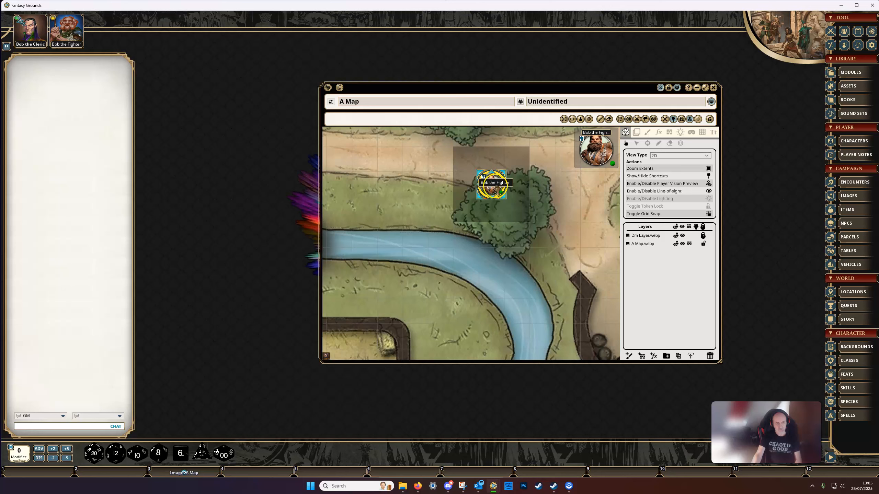
{"action": "left_click_drag", "start_coordinate": [496, 186], "coordinate": [499, 194]}
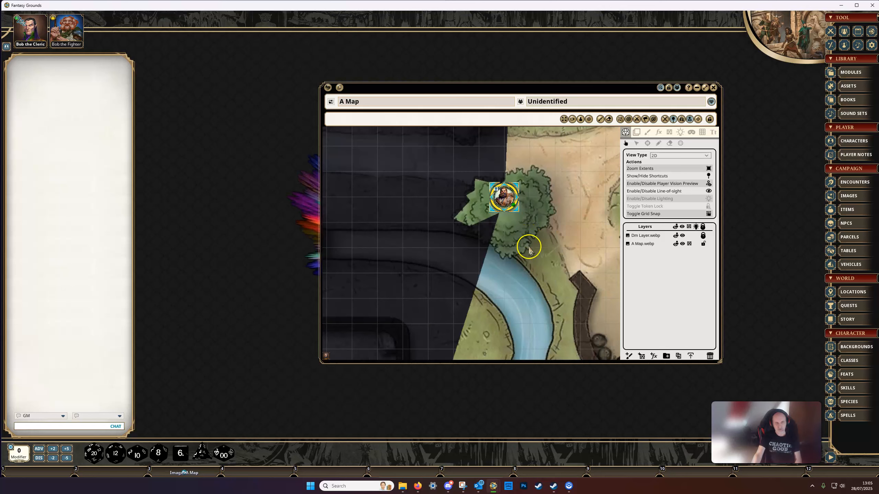
{"action": "mouse_move", "coordinate": [529, 269]}
{"action": "left_mouse_down"}
{"action": "mouse_move", "coordinate": [527, 252]}
{"action": "mouse_move", "coordinate": [535, 264]}
{"action": "left_mouse_up"}
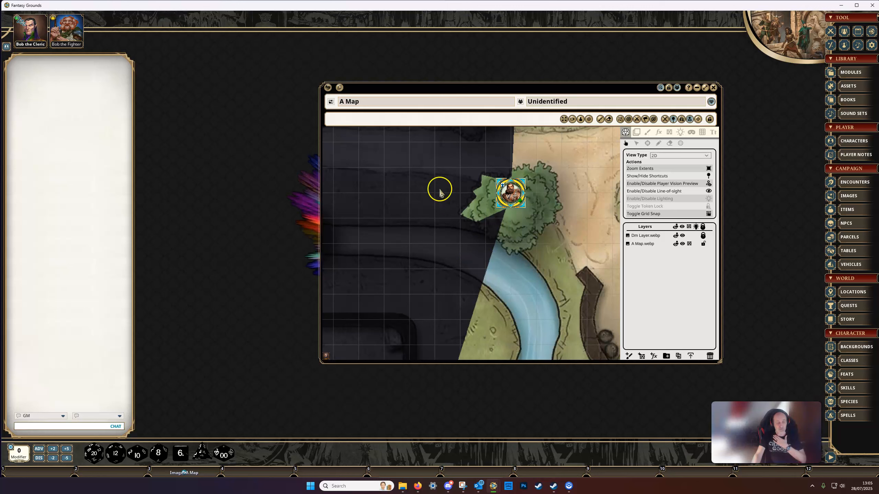
{"action": "left_click", "coordinate": [511, 194]}
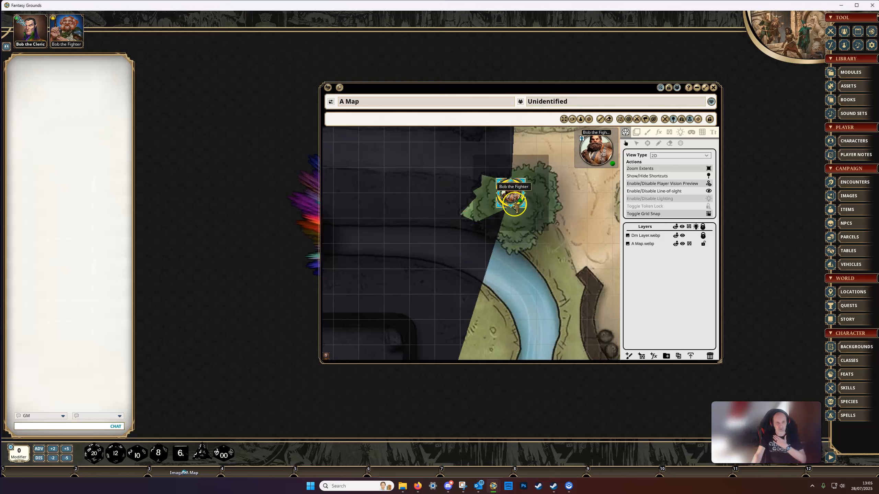
{"action": "mouse_move", "coordinate": [512, 193]}
{"action": "left_mouse_down"}
{"action": "mouse_move", "coordinate": [525, 192]}
{"action": "mouse_move", "coordinate": [452, 196]}
{"action": "mouse_move", "coordinate": [531, 205]}
{"action": "mouse_move", "coordinate": [428, 189]}
{"action": "mouse_move", "coordinate": [524, 206]}
{"action": "left_mouse_up"}
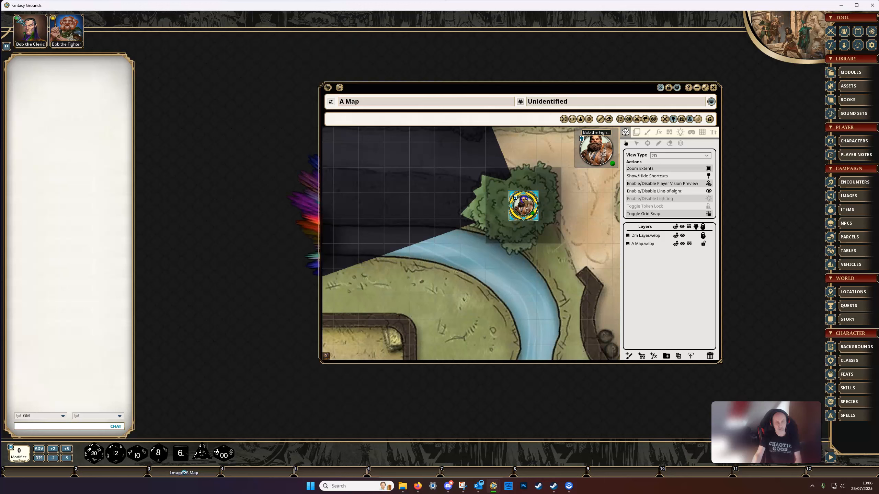
Move the fighter token back to the grass west of the tree and toggle the terrain occluder off, on and off.
{"action": "left_click_drag", "start_coordinate": [524, 204], "coordinate": [433, 194]}
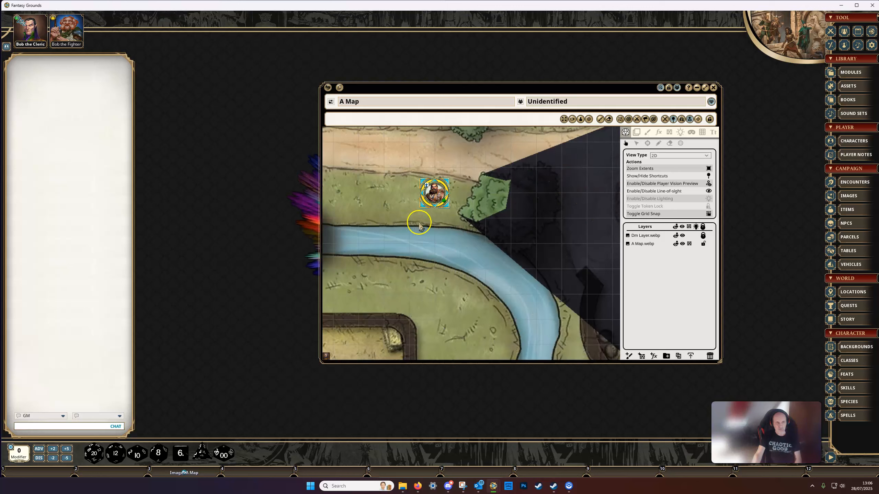
{"action": "left_click", "coordinate": [489, 200]}
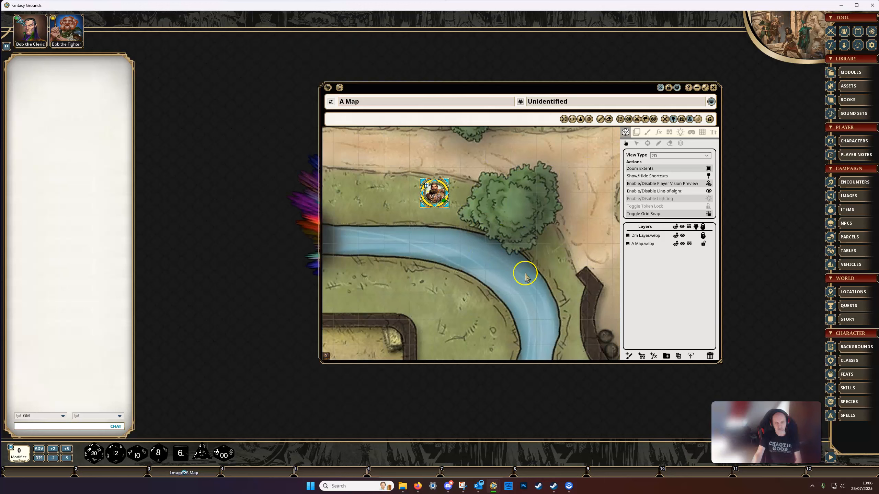
{"action": "left_click", "coordinate": [498, 207]}
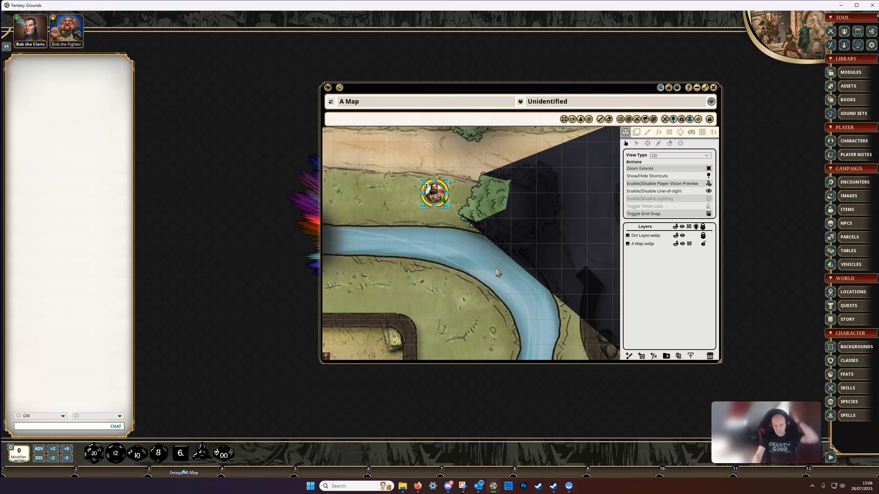
{"action": "left_click_drag", "start_coordinate": [486, 204], "coordinate": [485, 241]}
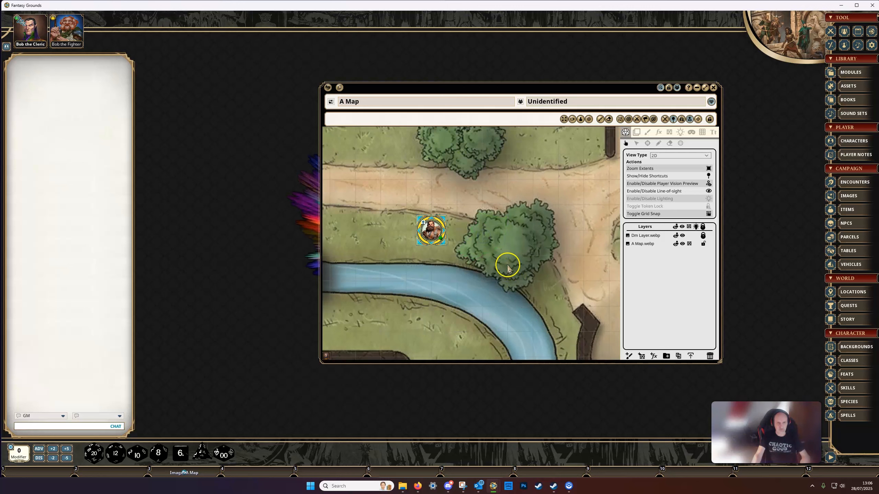
Return to occluder editing, select the terrain occluder on the tree and delete it.
{"action": "scroll", "coordinate": [502, 260], "scroll_direction": "up", "scroll_amount": 2}
{"action": "left_click", "coordinate": [671, 133]}
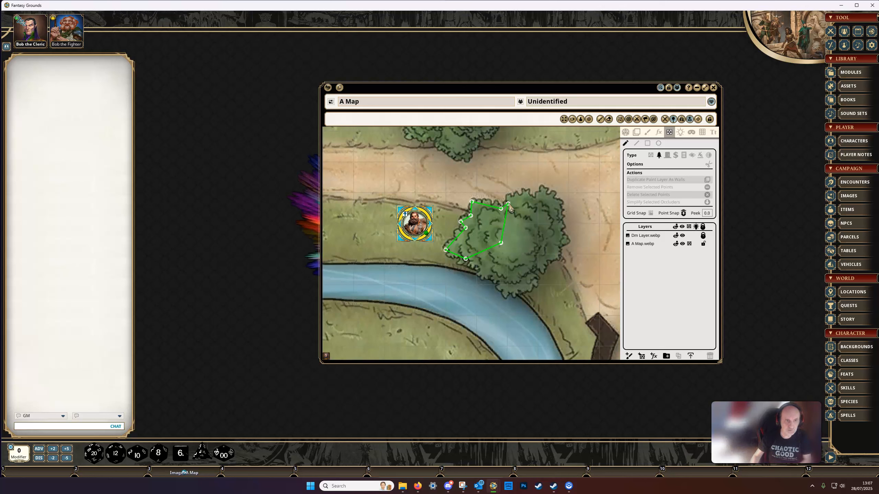
{"action": "left_click", "coordinate": [509, 204]}
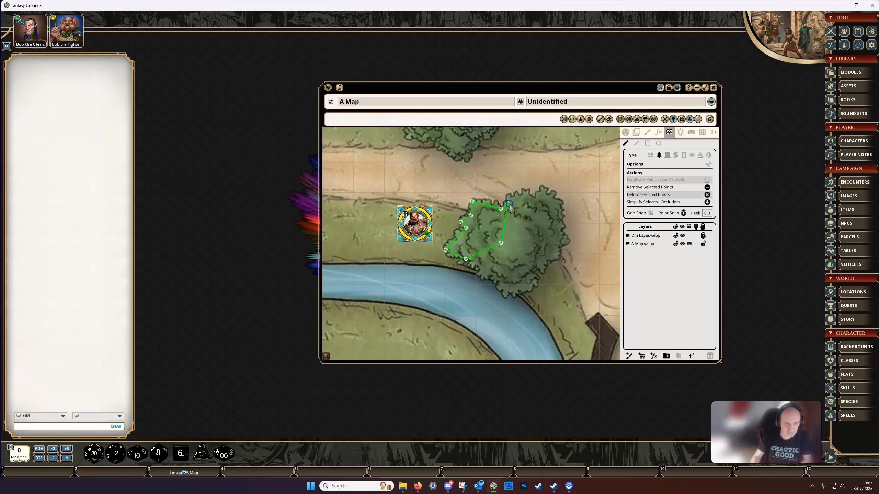
{"action": "key", "text": "Delete"}
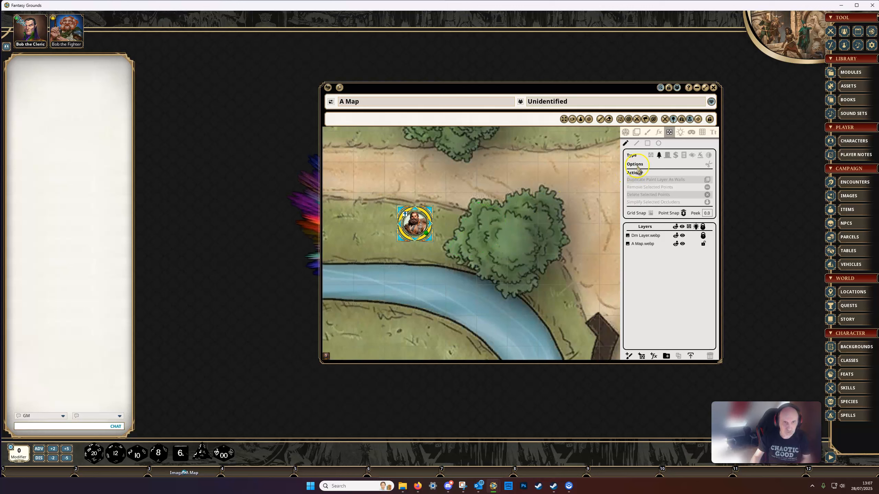
Draw a small elliptical wall occluder at the centre of the tree on the A Map.webp layer to represent its trunk.
{"action": "left_click", "coordinate": [659, 143]}
{"action": "scroll", "coordinate": [512, 239], "scroll_direction": "up", "scroll_amount": 2}
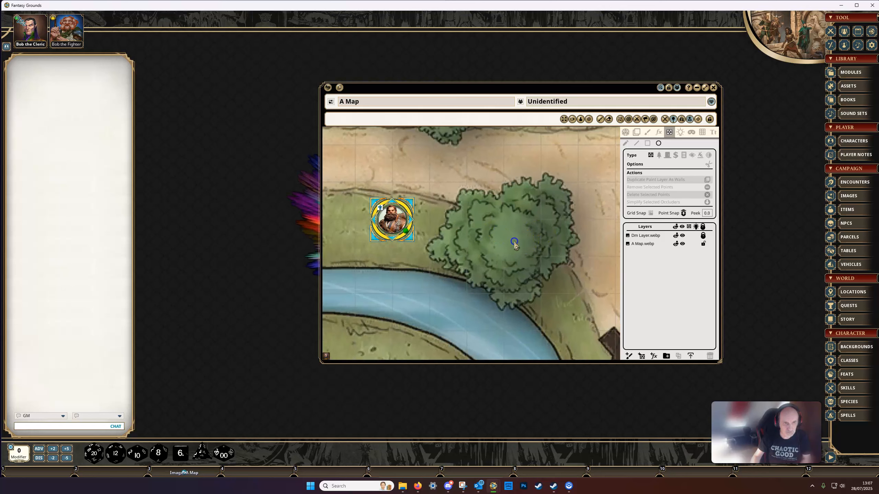
{"action": "left_click", "coordinate": [643, 244]}
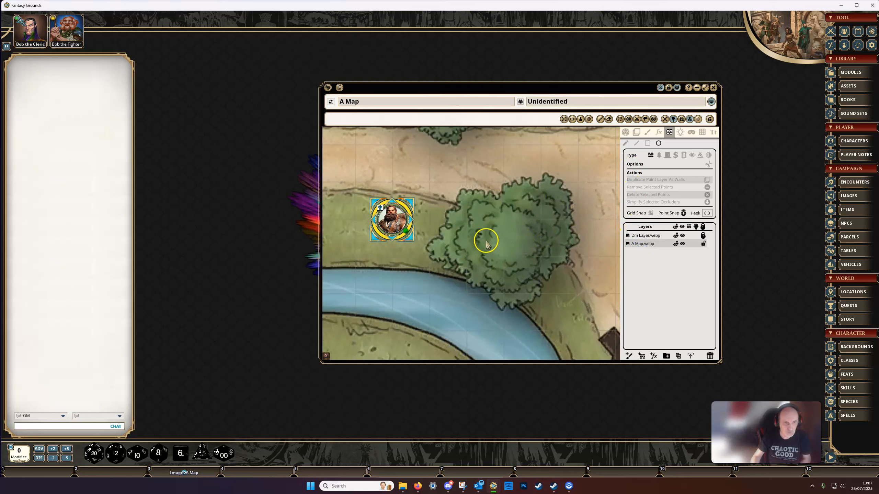
{"action": "left_click_drag", "start_coordinate": [505, 238], "coordinate": [518, 252]}
{"action": "scroll", "coordinate": [551, 315], "scroll_direction": "down", "scroll_amount": 1}
{"action": "scroll", "coordinate": [553, 309], "scroll_direction": "down", "scroll_amount": 1}
{"action": "left_click_drag", "start_coordinate": [555, 307], "coordinate": [538, 298]}
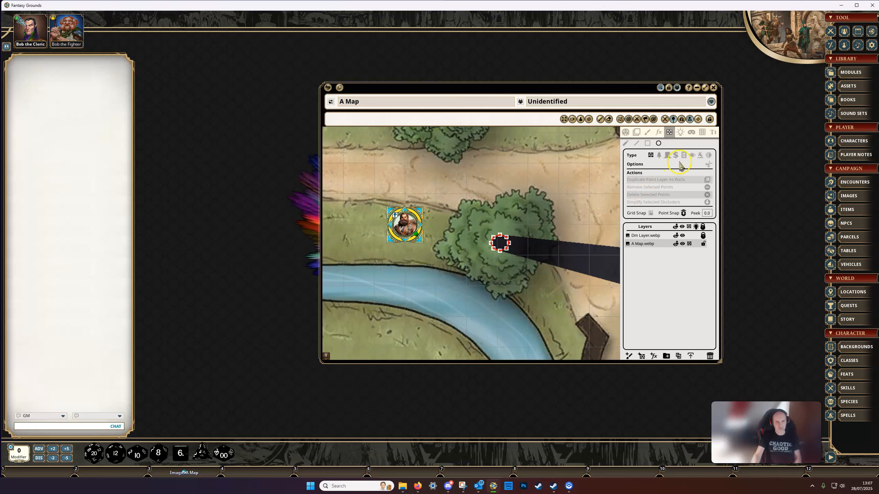
Draw a closed terrain occluder with straight segments around the outline of the tree's canopy, enclosing the trunk wall.
{"action": "left_click", "coordinate": [668, 158]}
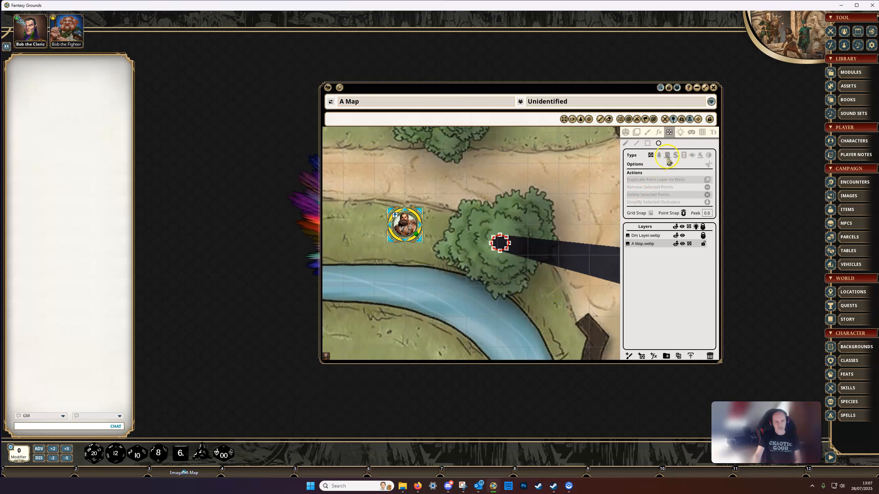
{"action": "left_click", "coordinate": [659, 156]}
{"action": "left_click", "coordinate": [637, 144]}
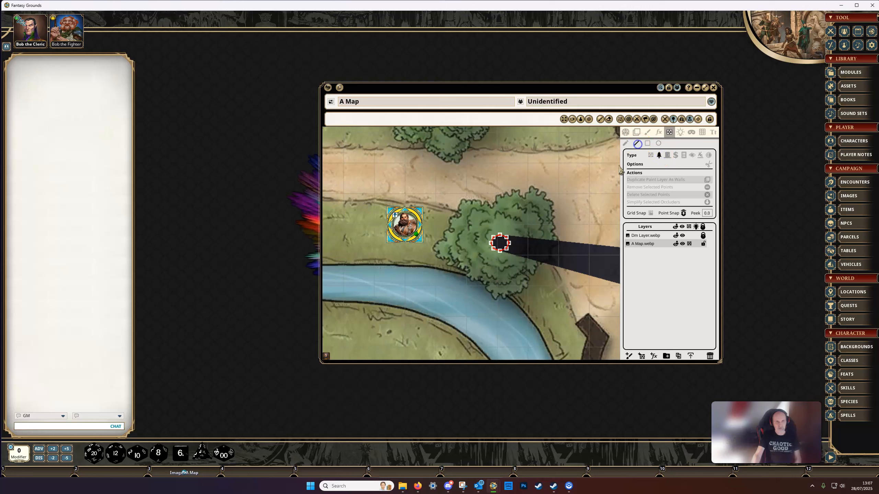
{"action": "left_click", "coordinate": [443, 252]}
{"action": "left_click", "coordinate": [467, 214]}
{"action": "left_click", "coordinate": [521, 199]}
{"action": "left_click", "coordinate": [544, 208]}
{"action": "left_click", "coordinate": [549, 235]}
{"action": "left_click", "coordinate": [528, 266]}
{"action": "left_click", "coordinate": [506, 293]}
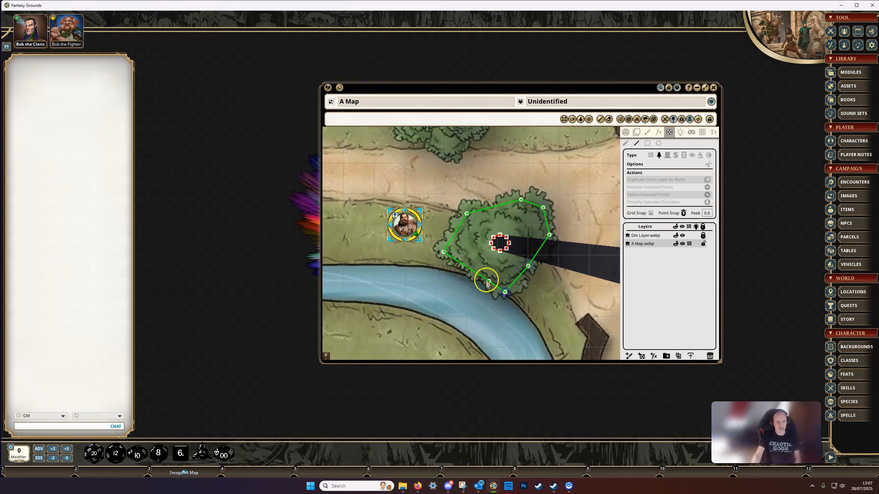
{"action": "double_click", "coordinate": [475, 274]}
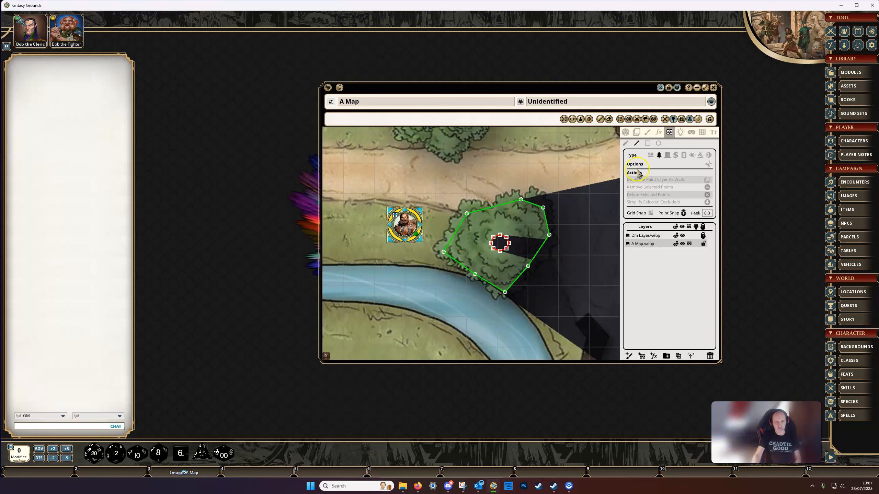
Move the fighter token to the tree and onto the path north-west of it to test the combined trunk and canopy occluders.
{"action": "left_click", "coordinate": [625, 133]}
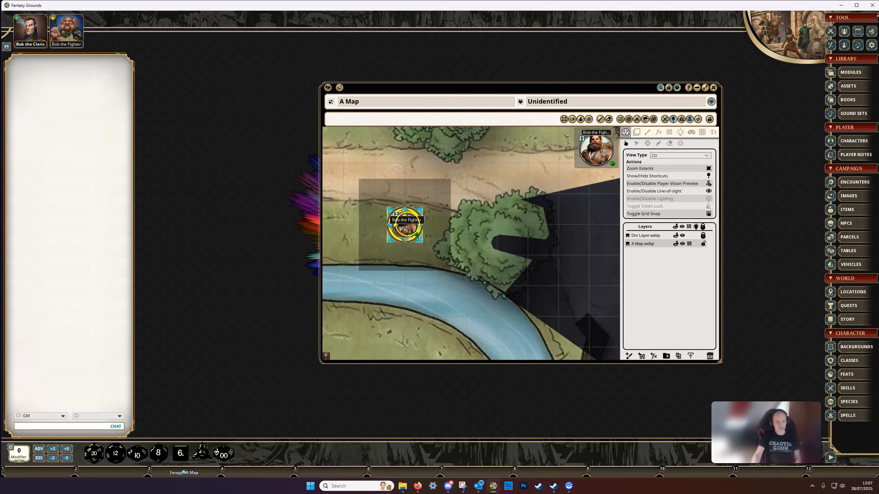
{"action": "mouse_move", "coordinate": [410, 224]}
{"action": "left_mouse_down"}
{"action": "mouse_move", "coordinate": [520, 221]}
{"action": "mouse_move", "coordinate": [548, 256]}
{"action": "mouse_move", "coordinate": [526, 208]}
{"action": "mouse_move", "coordinate": [497, 225]}
{"action": "mouse_move", "coordinate": [468, 211]}
{"action": "mouse_move", "coordinate": [447, 185]}
{"action": "mouse_move", "coordinate": [532, 249]}
{"action": "left_mouse_up"}
{"action": "scroll", "coordinate": [493, 186], "scroll_direction": "down", "scroll_amount": 1}
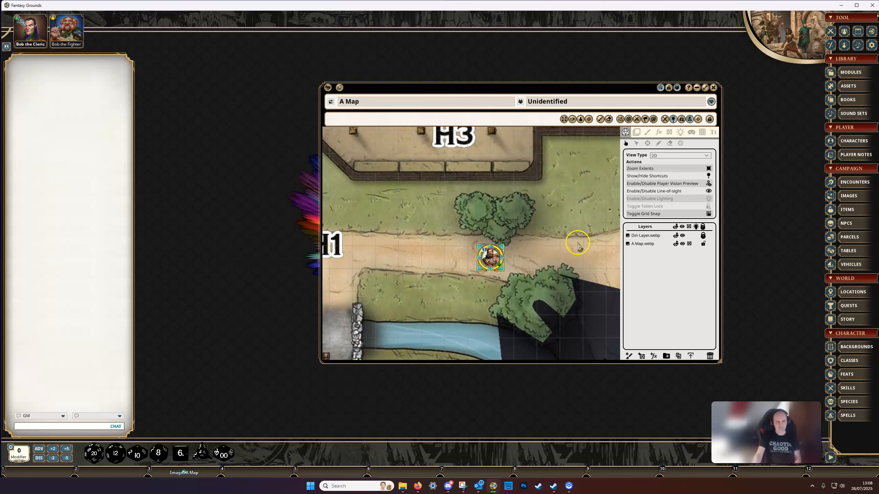
{"action": "scroll", "coordinate": [571, 247], "scroll_direction": "down", "scroll_amount": 1}
{"action": "left_click_drag", "start_coordinate": [570, 248], "coordinate": [552, 232]}
{"action": "mouse_move", "coordinate": [530, 301]}
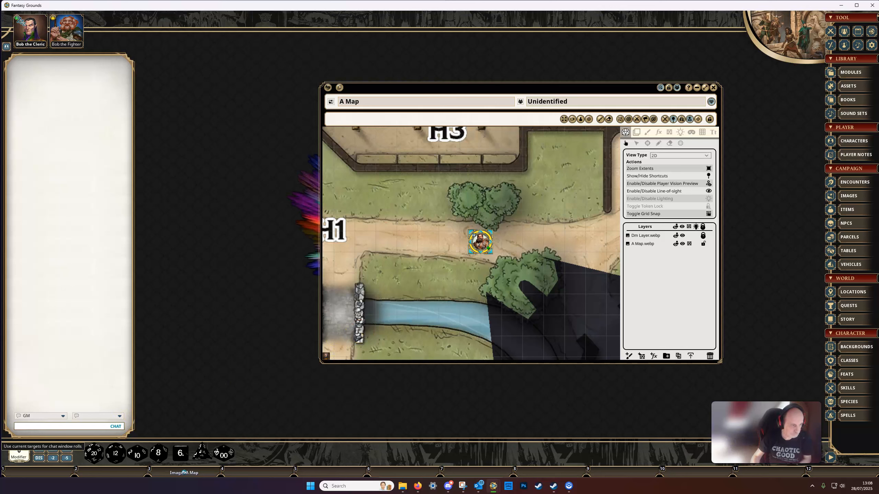
{"action": "scroll", "coordinate": [576, 248], "scroll_direction": "down", "scroll_amount": 4}
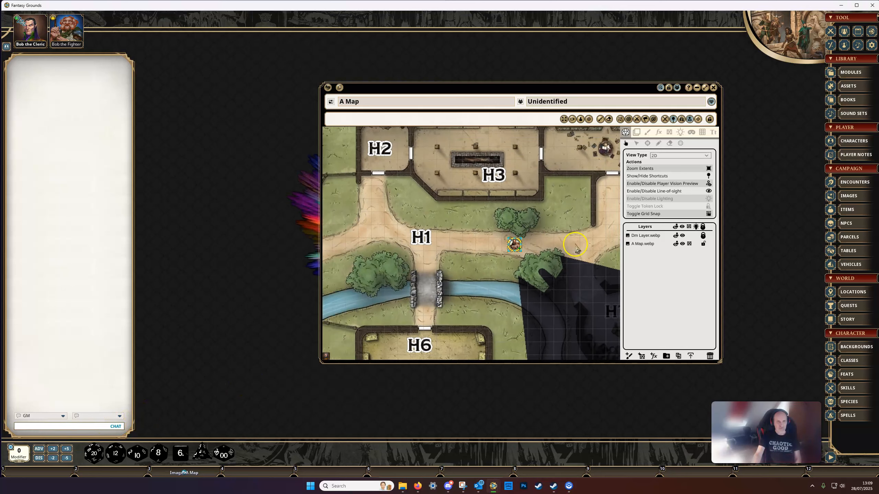
{"action": "scroll", "coordinate": [575, 244], "scroll_direction": "down", "scroll_amount": 2}
{"action": "left_click_drag", "start_coordinate": [575, 244], "coordinate": [546, 230]}
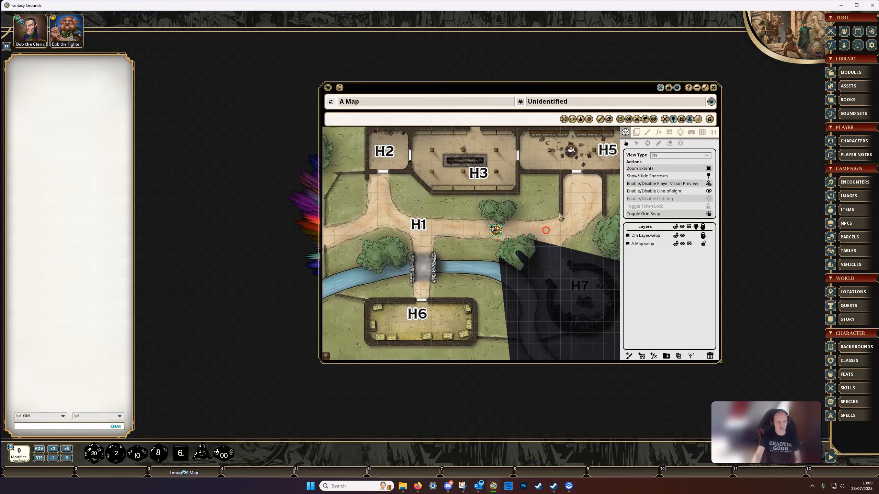
Return to occluder editing, select both the trunk wall and canopy terrain occluders on the tree, and delete them.
{"action": "left_click", "coordinate": [671, 133]}
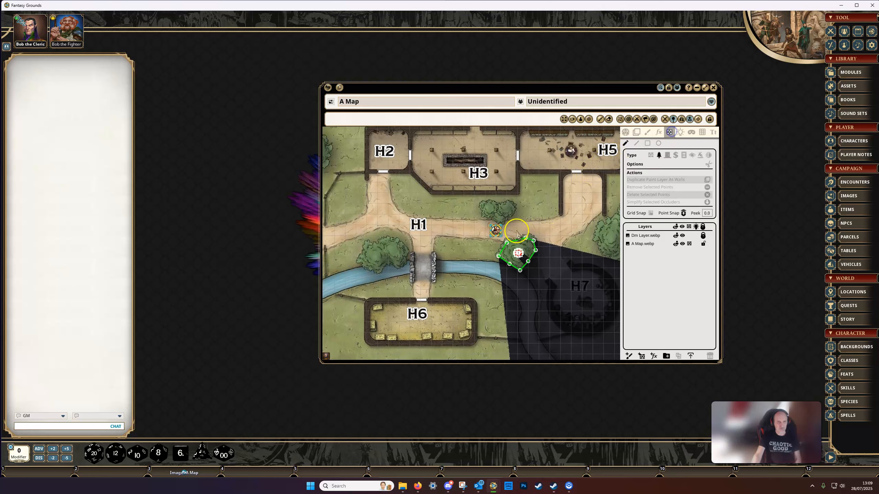
{"action": "left_click_drag", "start_coordinate": [480, 220], "coordinate": [557, 273]}
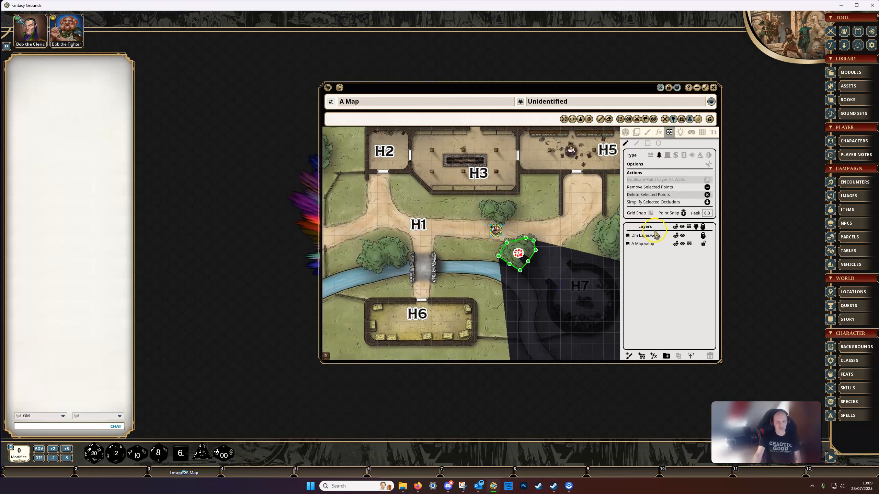
{"action": "key", "text": "Delete"}
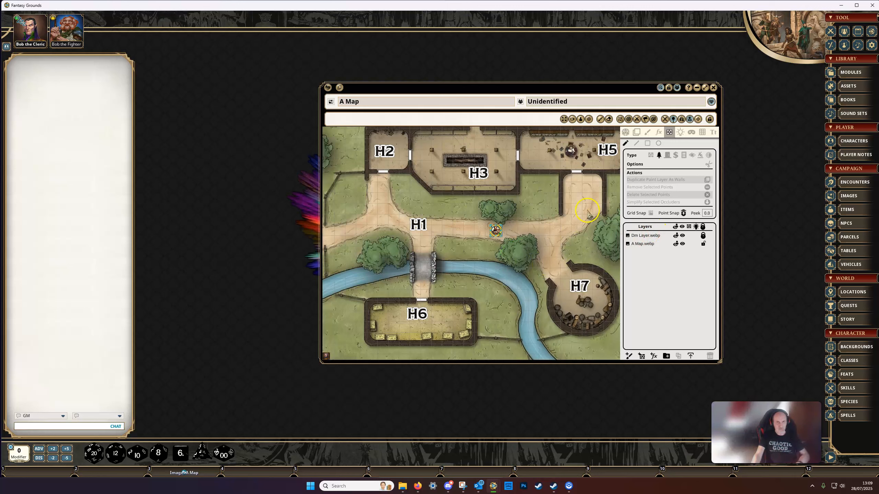
Paint a closed five-sided outline with straight black lines over the forest north-west of room H4, on a new painting layer.
{"action": "left_click_drag", "start_coordinate": [573, 222], "coordinate": [542, 223]}
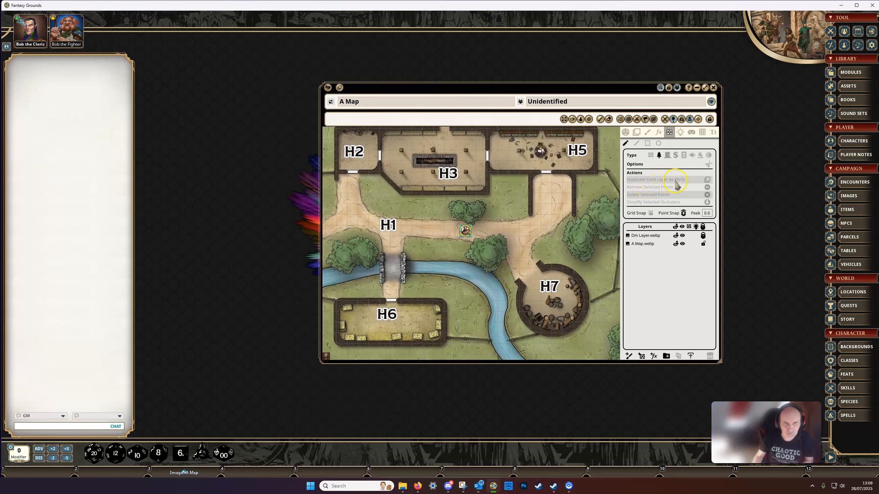
{"action": "left_click_drag", "start_coordinate": [549, 243], "coordinate": [561, 137]}
{"action": "left_click_drag", "start_coordinate": [556, 207], "coordinate": [518, 375]}
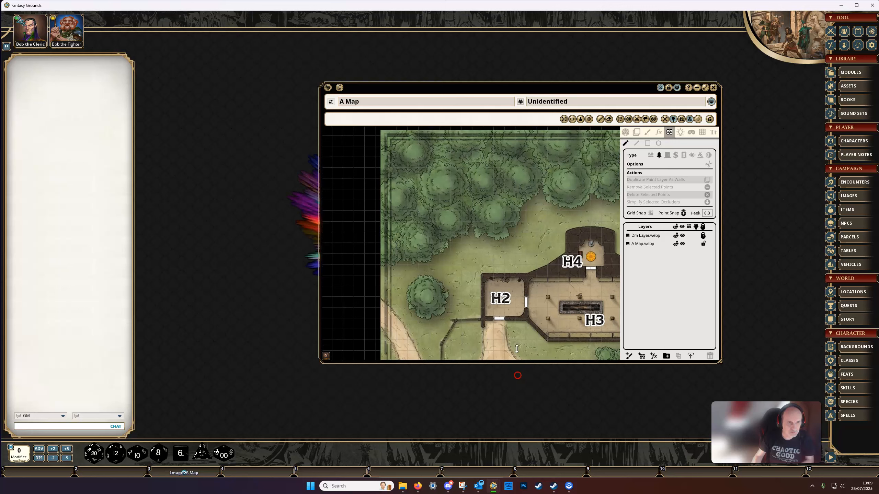
{"action": "left_click", "coordinate": [507, 234]}
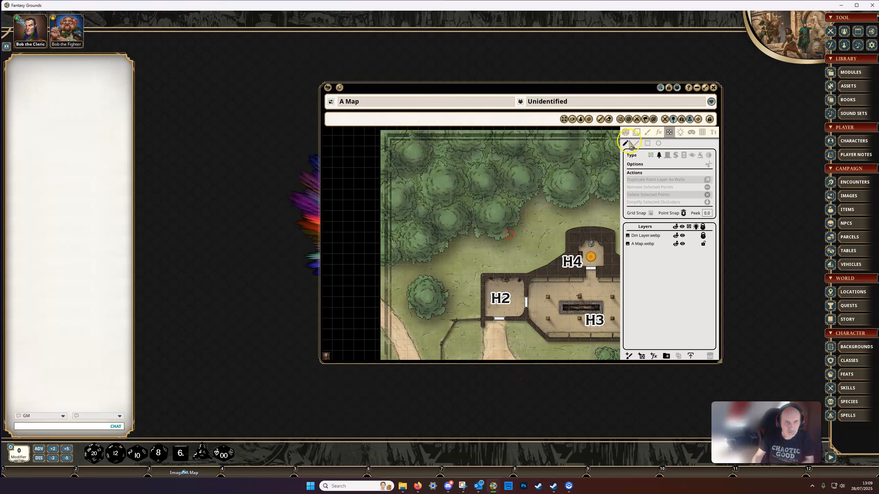
{"action": "left_click", "coordinate": [646, 133]}
{"action": "left_click", "coordinate": [638, 145]}
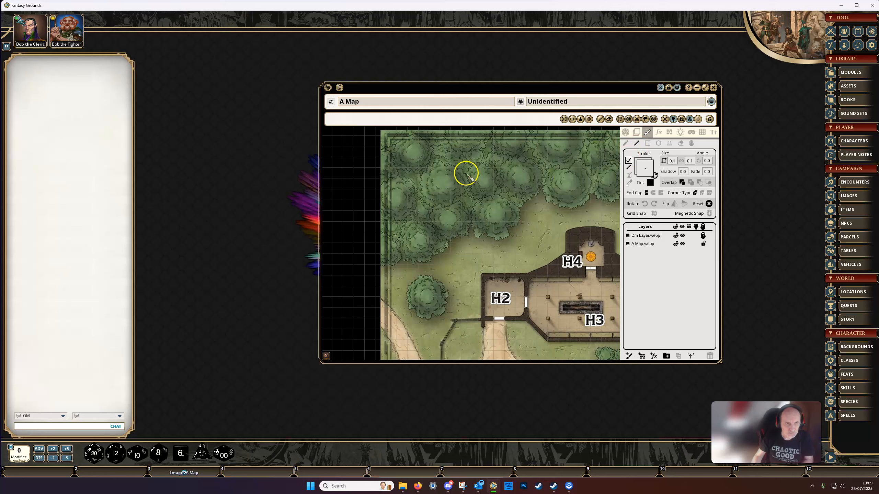
{"action": "left_click_drag", "start_coordinate": [421, 166], "coordinate": [542, 165]}
{"action": "left_click", "coordinate": [541, 165]}
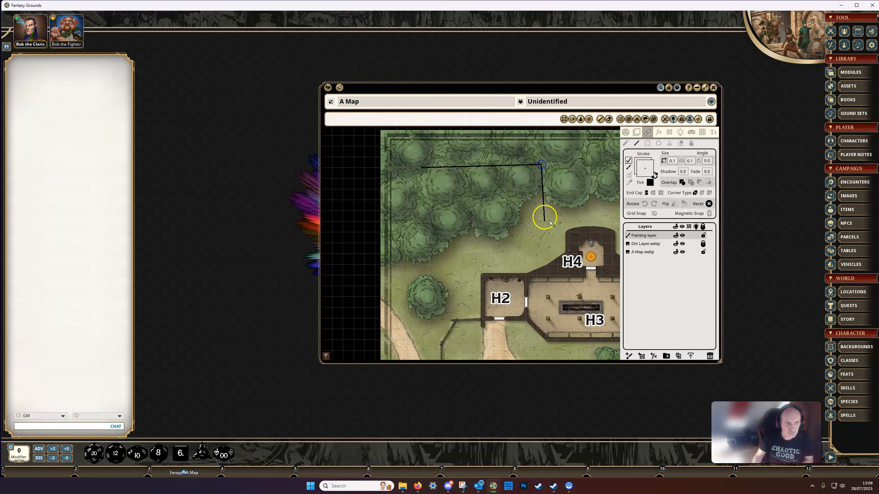
{"action": "left_click", "coordinate": [545, 237]}
{"action": "left_click", "coordinate": [458, 269]}
{"action": "left_click", "coordinate": [414, 239]}
{"action": "left_click", "coordinate": [422, 168]}
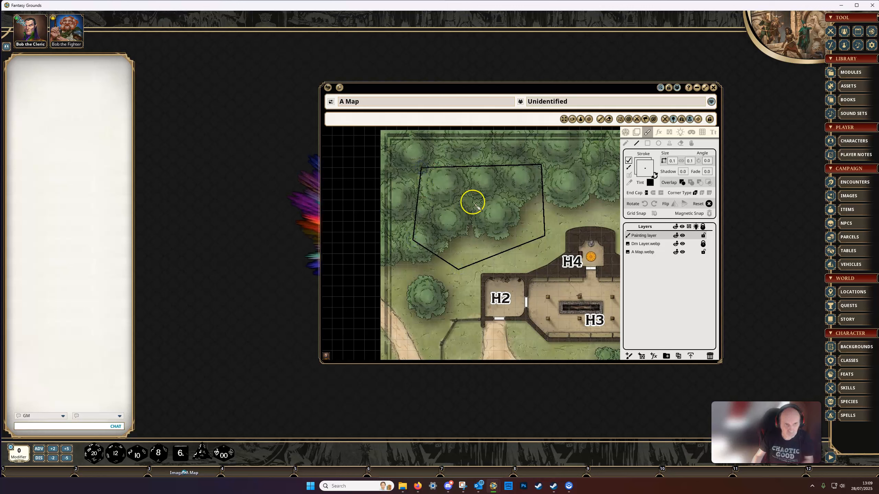
Duplicate the painting layer with the forest outline as wall occluders.
{"action": "left_click", "coordinate": [669, 133]}
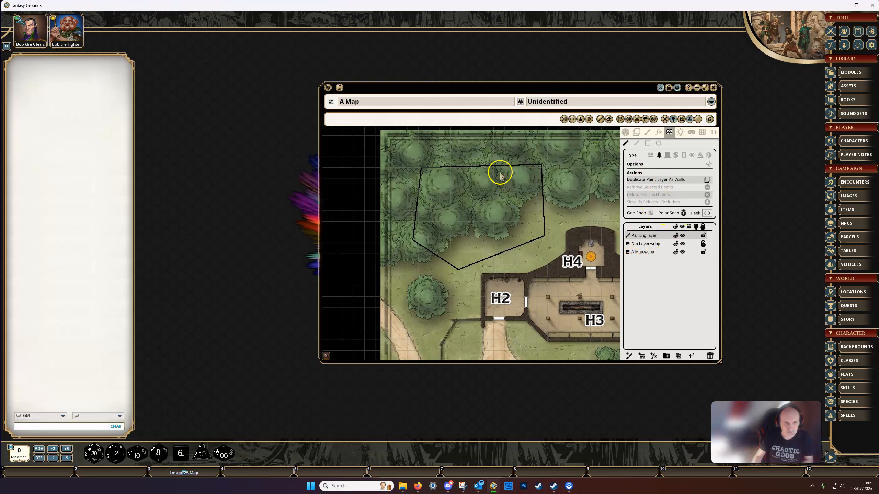
{"action": "left_click", "coordinate": [708, 180]}
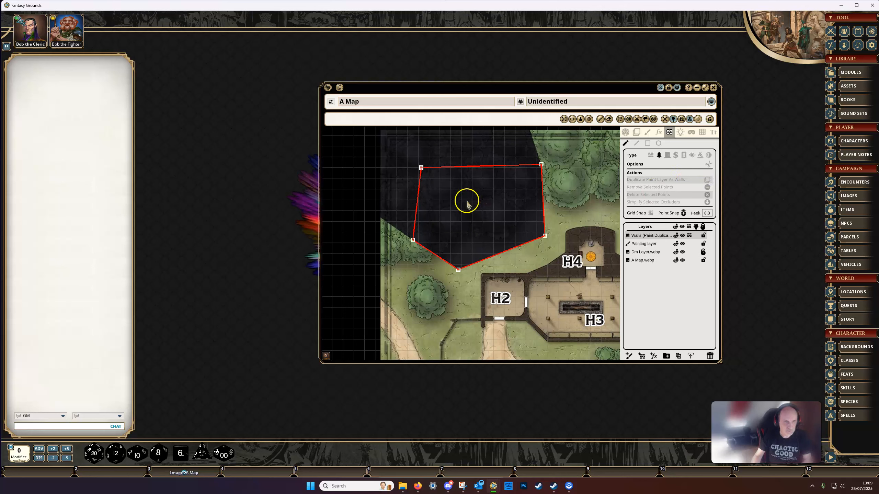